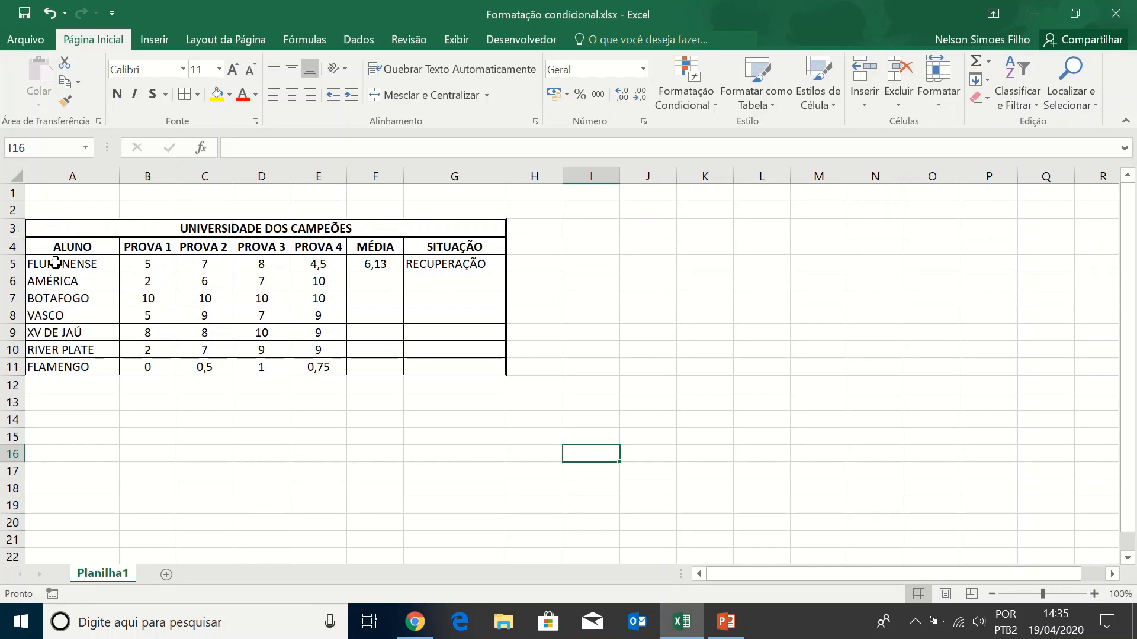
{"action": "left_click_drag", "start_coordinate": [54, 261], "coordinate": [46, 368]}
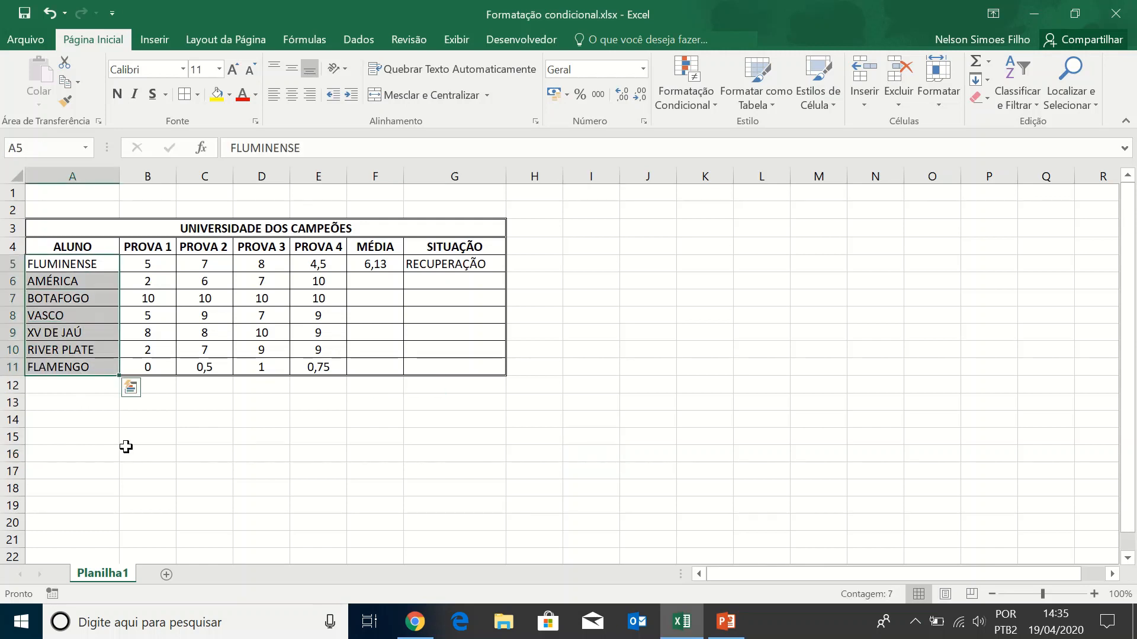
{"action": "left_click", "coordinate": [127, 451]}
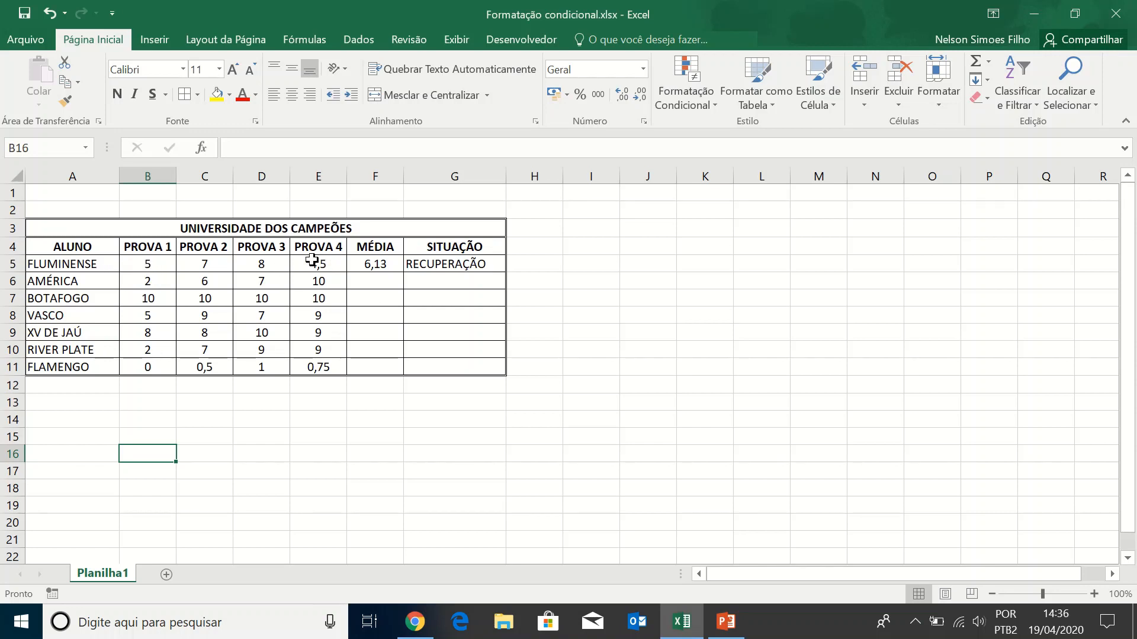
Re-enter the average formula =MÉDIA(B5:E5) in F5 and fill it down the MÉDIA column through F11
{"action": "left_click", "coordinate": [374, 263]}
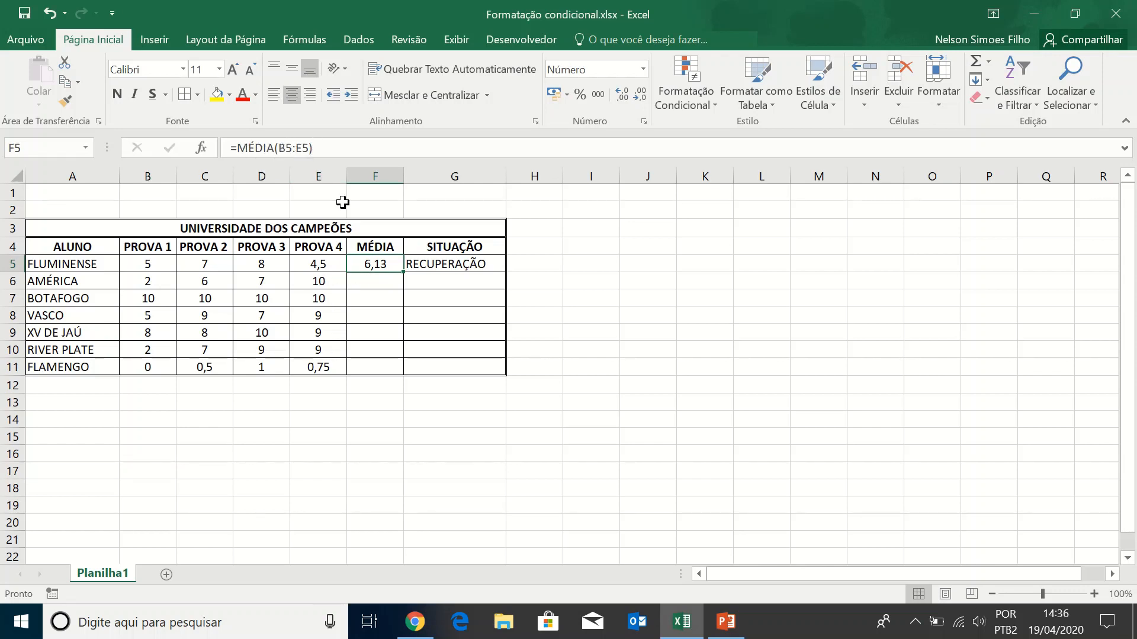
{"action": "left_click_drag", "start_coordinate": [274, 148], "coordinate": [509, 150]}
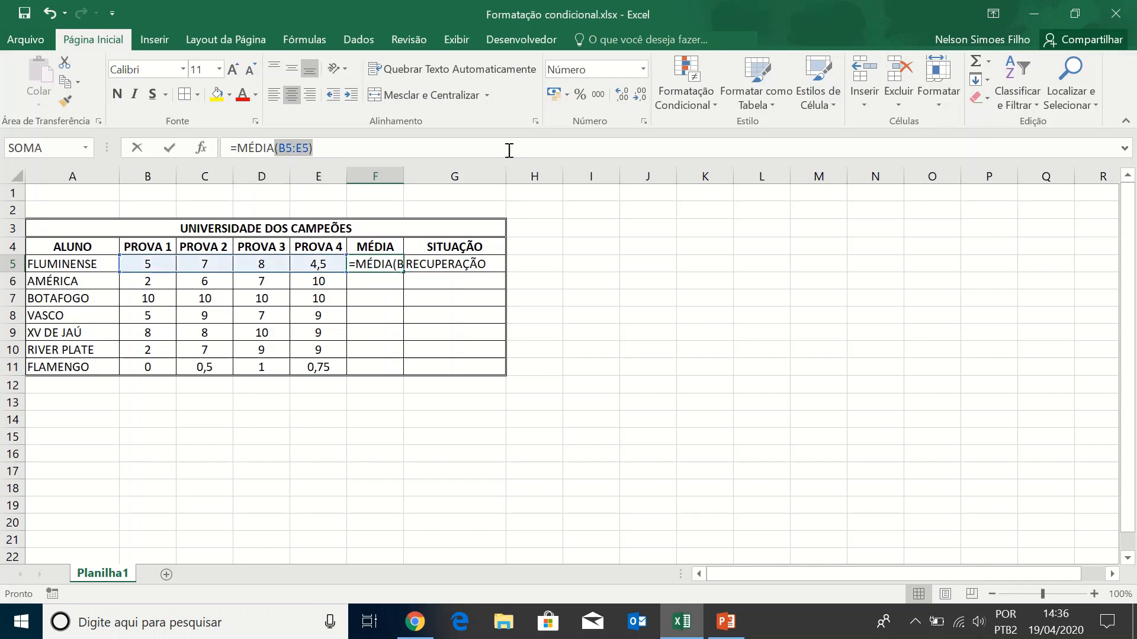
{"action": "key", "text": "BackSpace"}
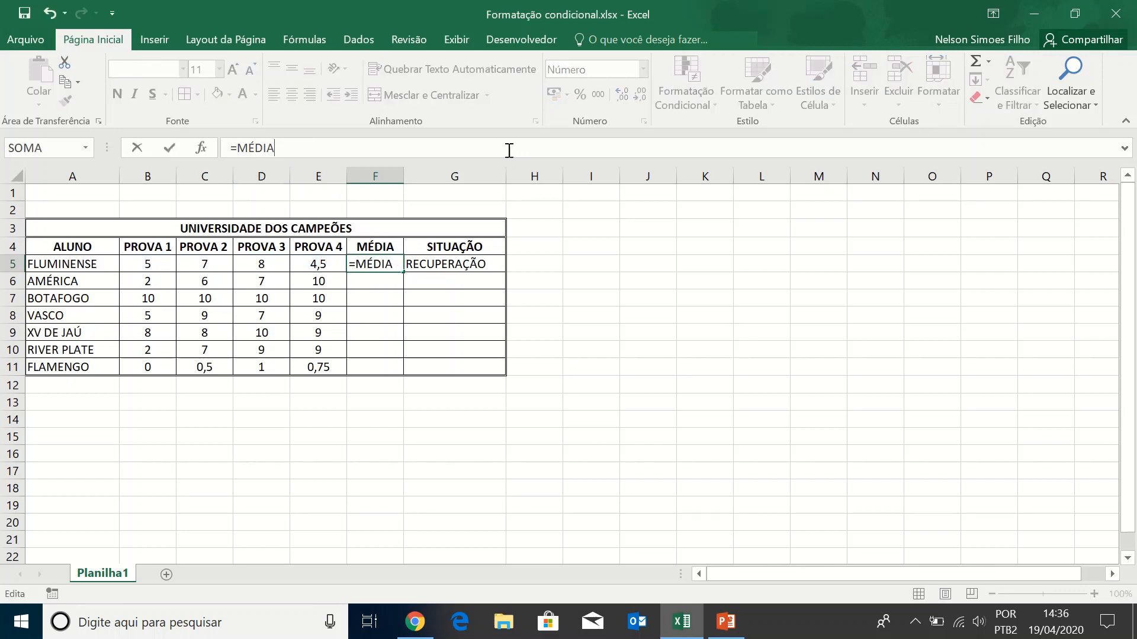
{"action": "type", "text": "("}
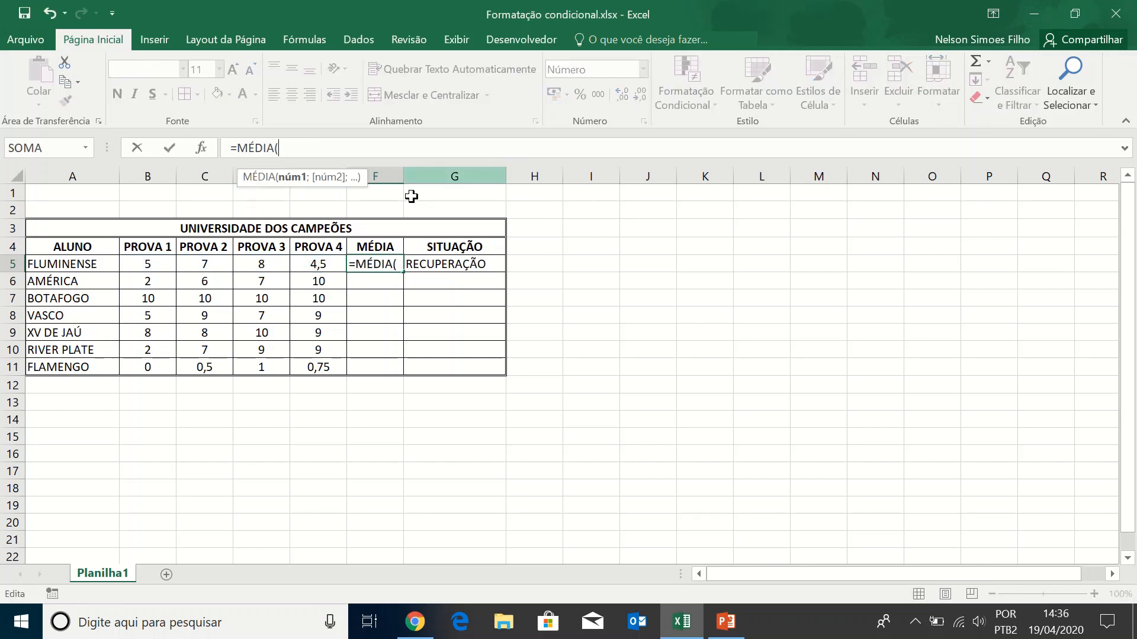
{"action": "left_click_drag", "start_coordinate": [145, 265], "coordinate": [328, 271]}
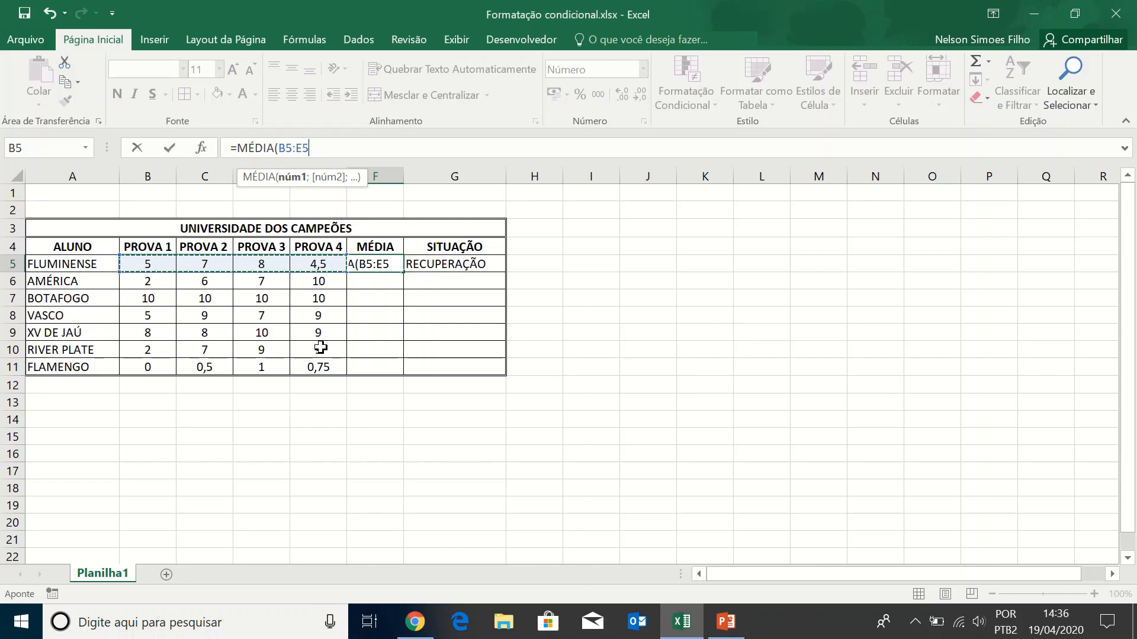
{"action": "type", "text": ")"}
{"action": "key", "text": "ctrl+Return"}
{"action": "key", "text": "Return"}
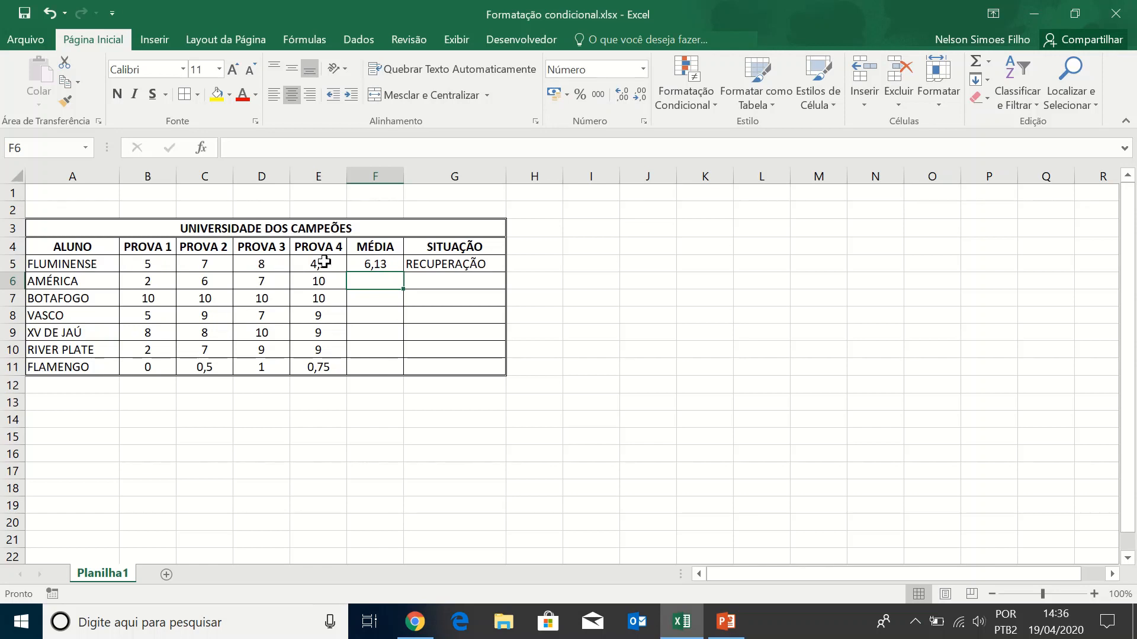
{"action": "left_click", "coordinate": [360, 264]}
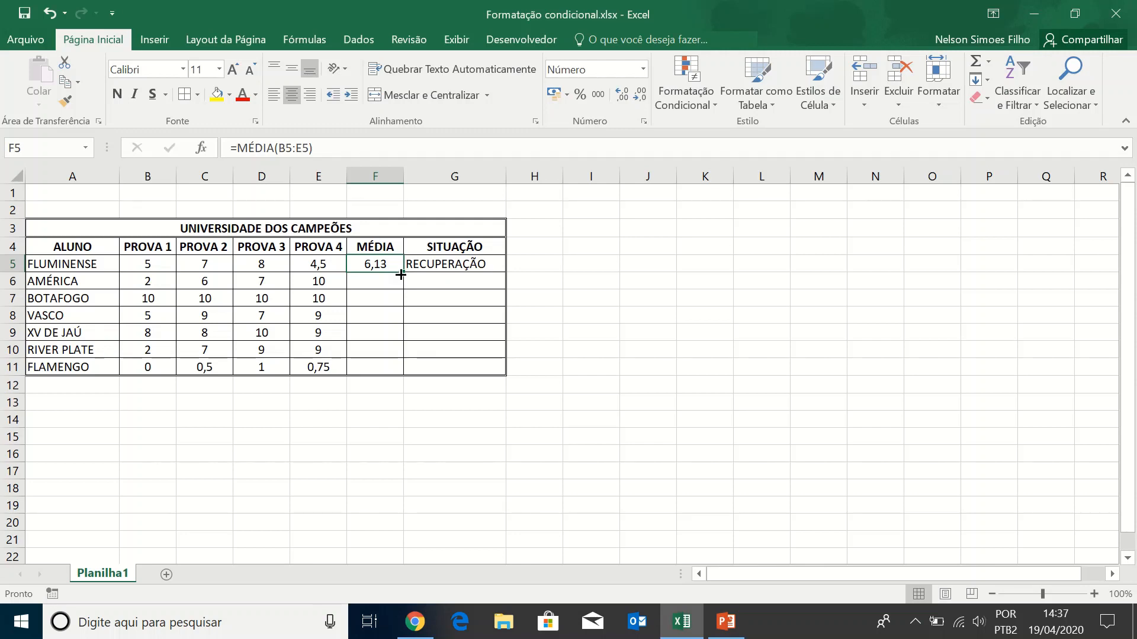
{"action": "left_click_drag", "start_coordinate": [401, 271], "coordinate": [394, 379]}
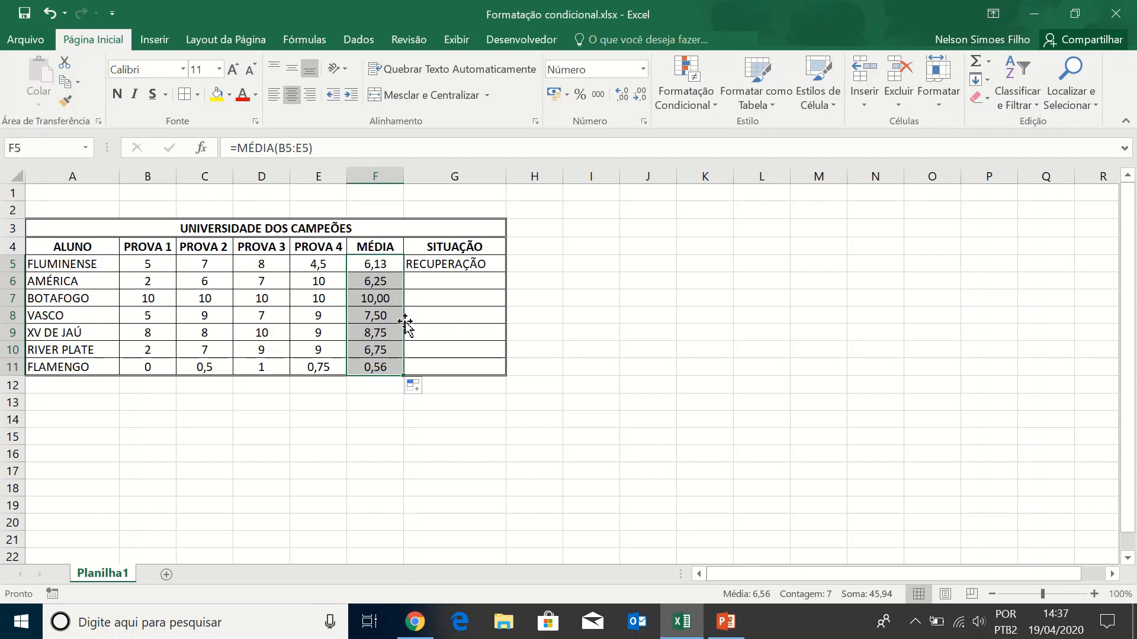
Review the nested SE formula in G5 and fill it down the SITUAÇÃO column through G11
{"action": "left_click", "coordinate": [427, 266]}
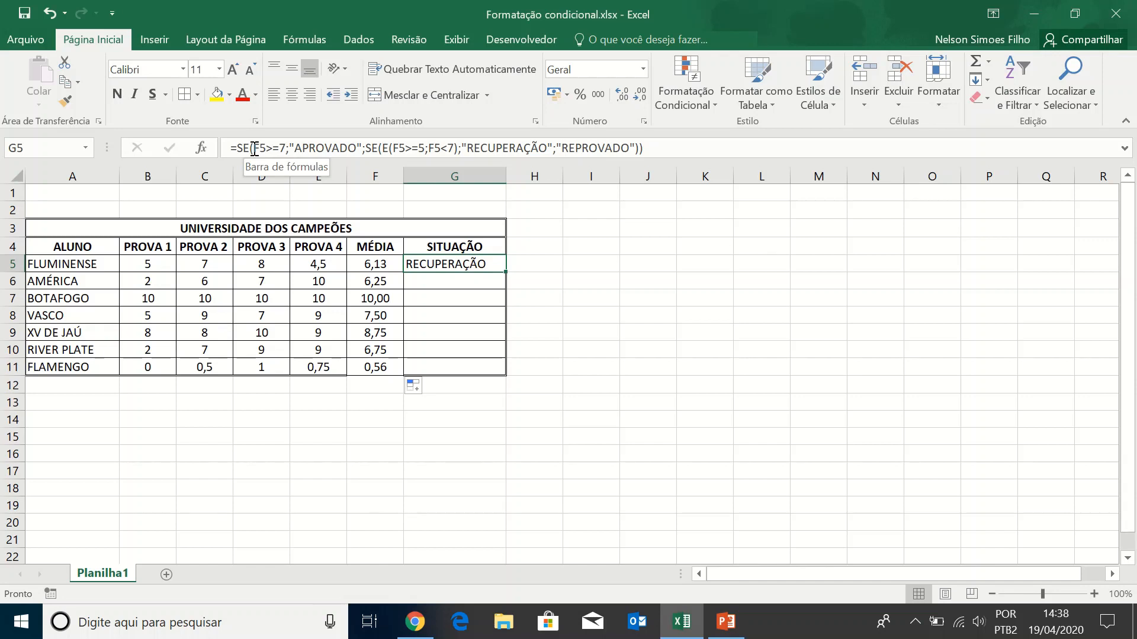
{"action": "left_click", "coordinate": [362, 174]}
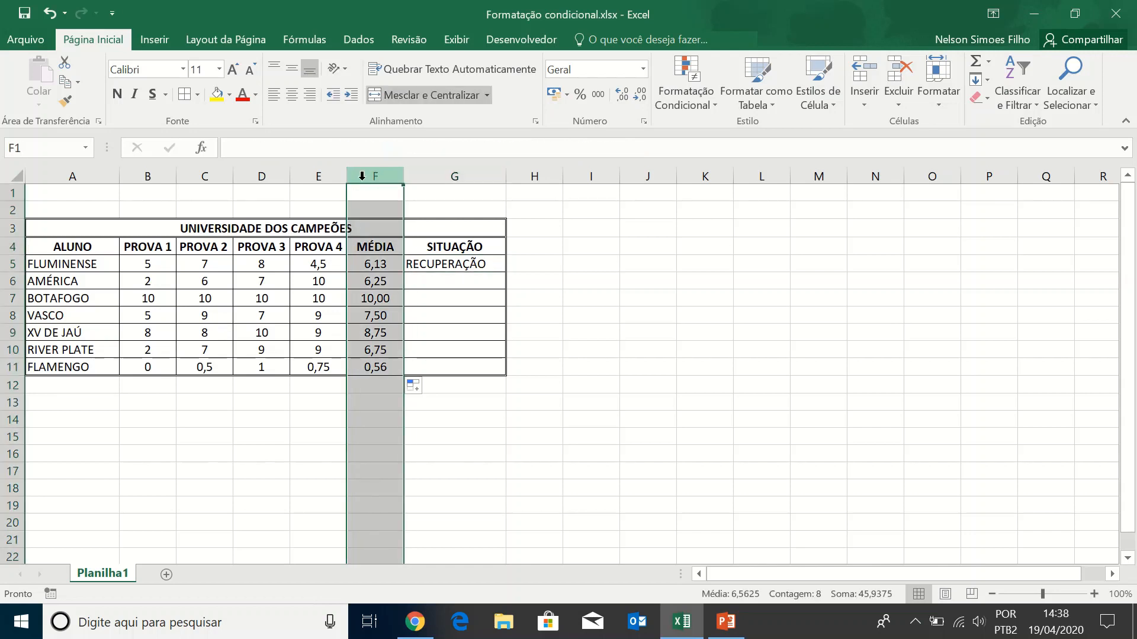
{"action": "left_click", "coordinate": [13, 264]}
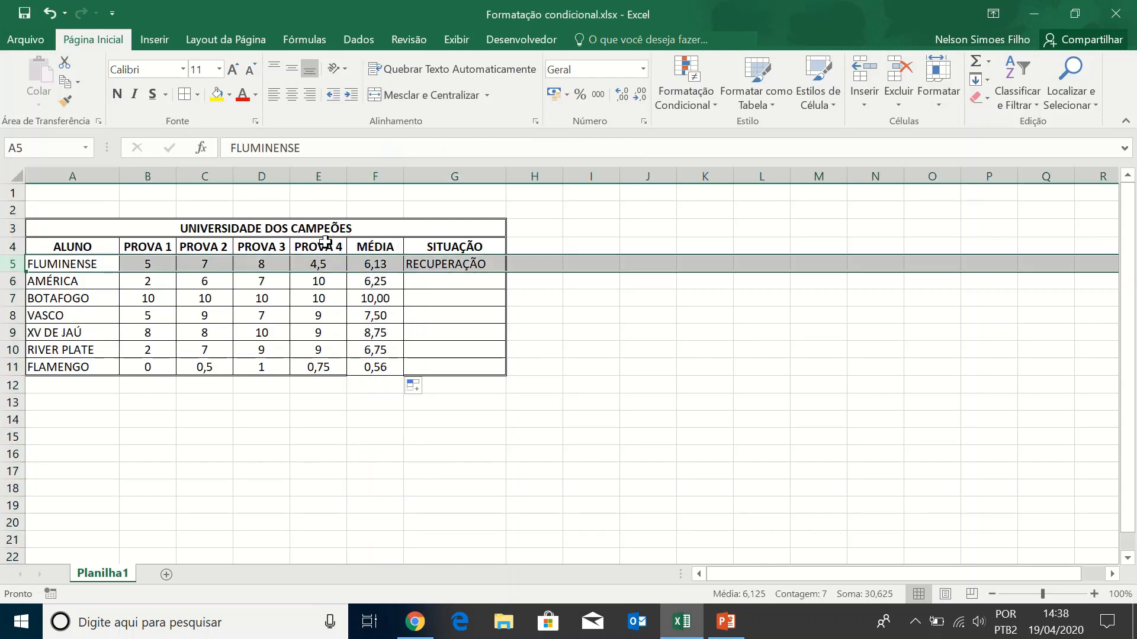
{"action": "left_click", "coordinate": [384, 264]}
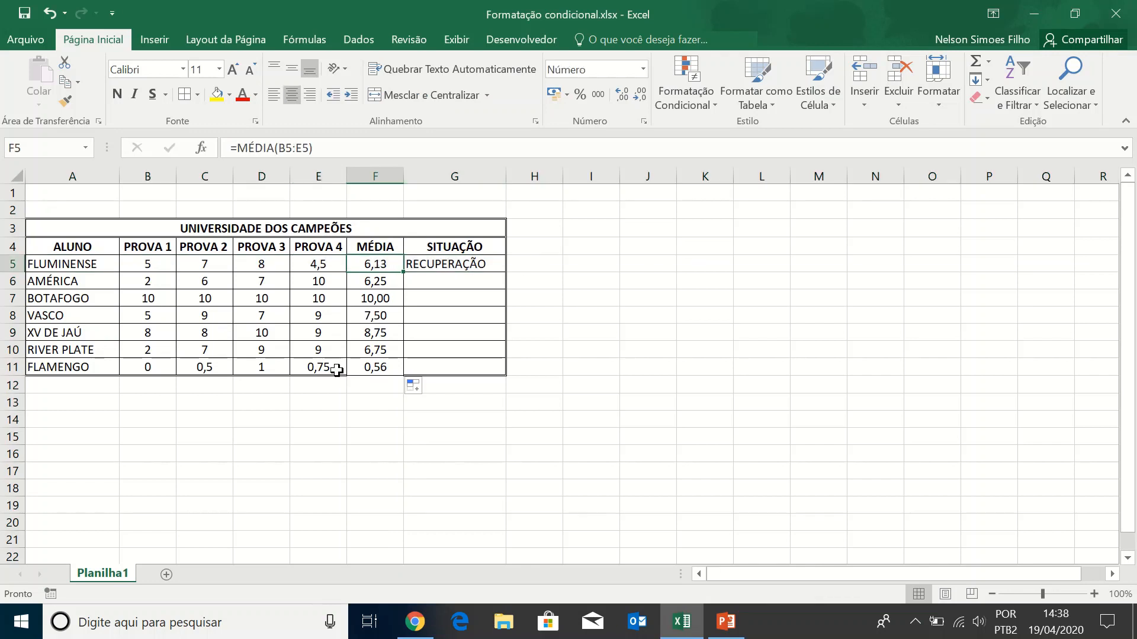
{"action": "left_click", "coordinate": [447, 264]}
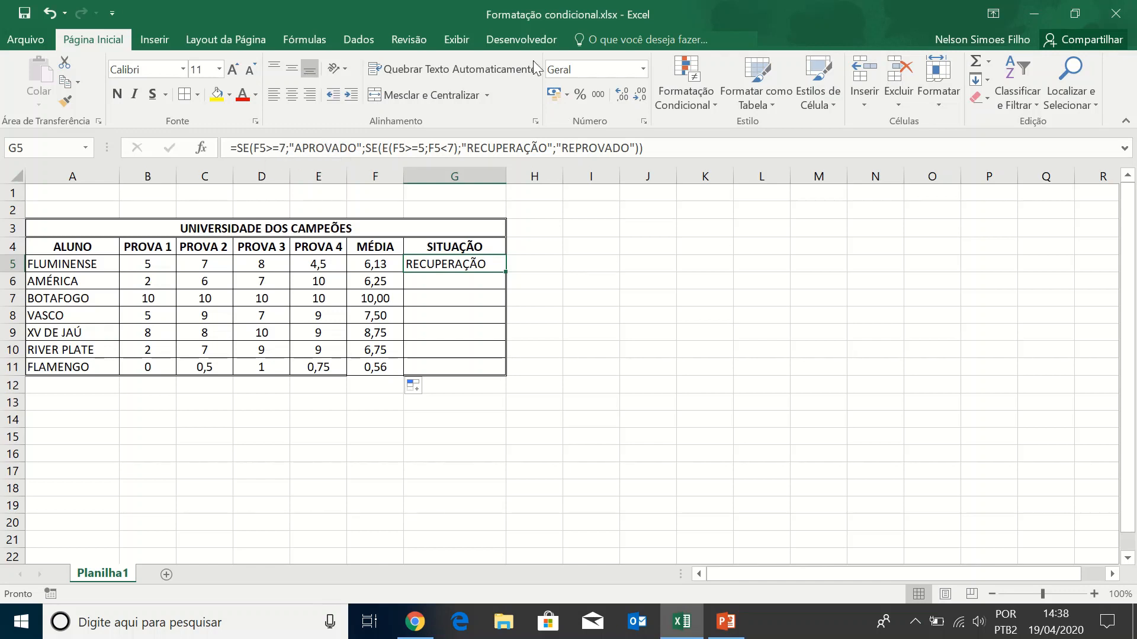
{"action": "left_click", "coordinate": [384, 149]}
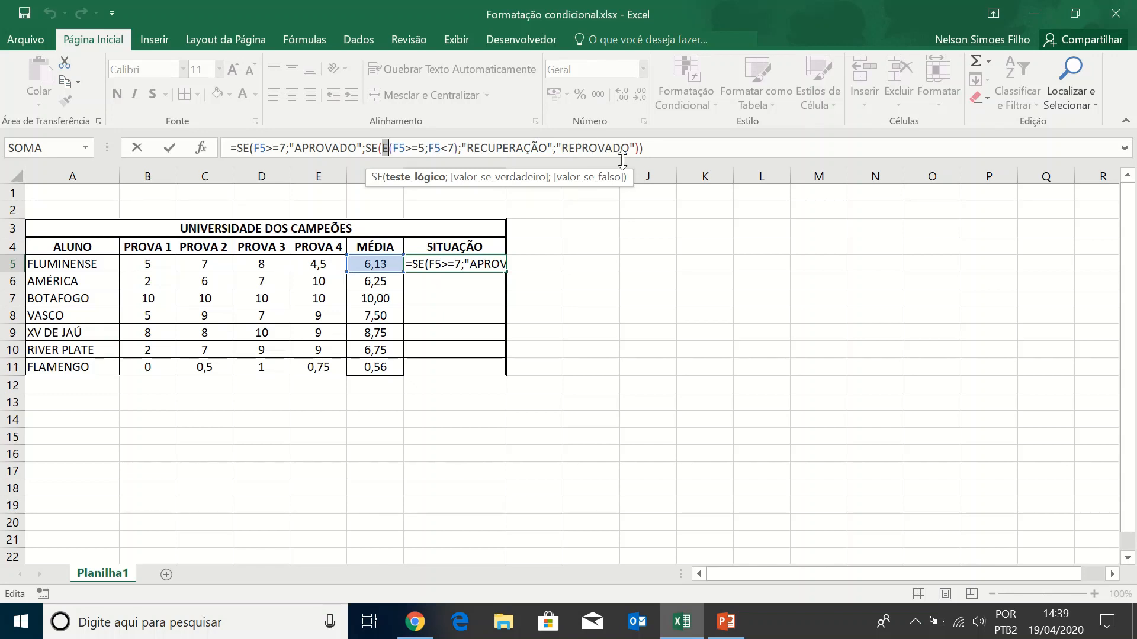
{"action": "key", "text": "Return"}
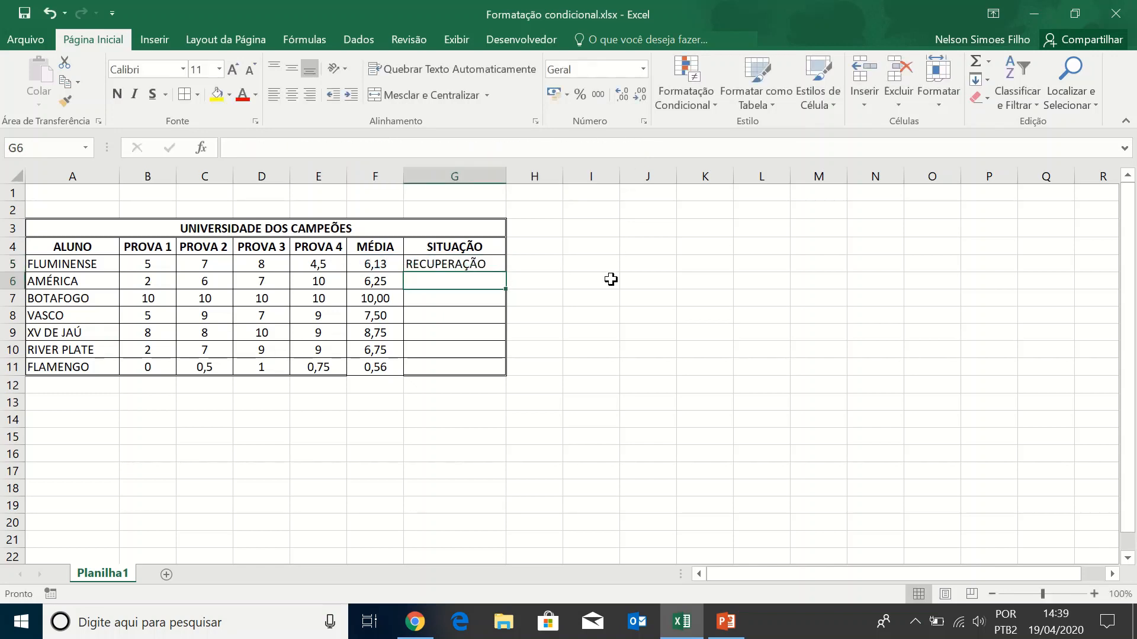
{"action": "left_click", "coordinate": [485, 262]}
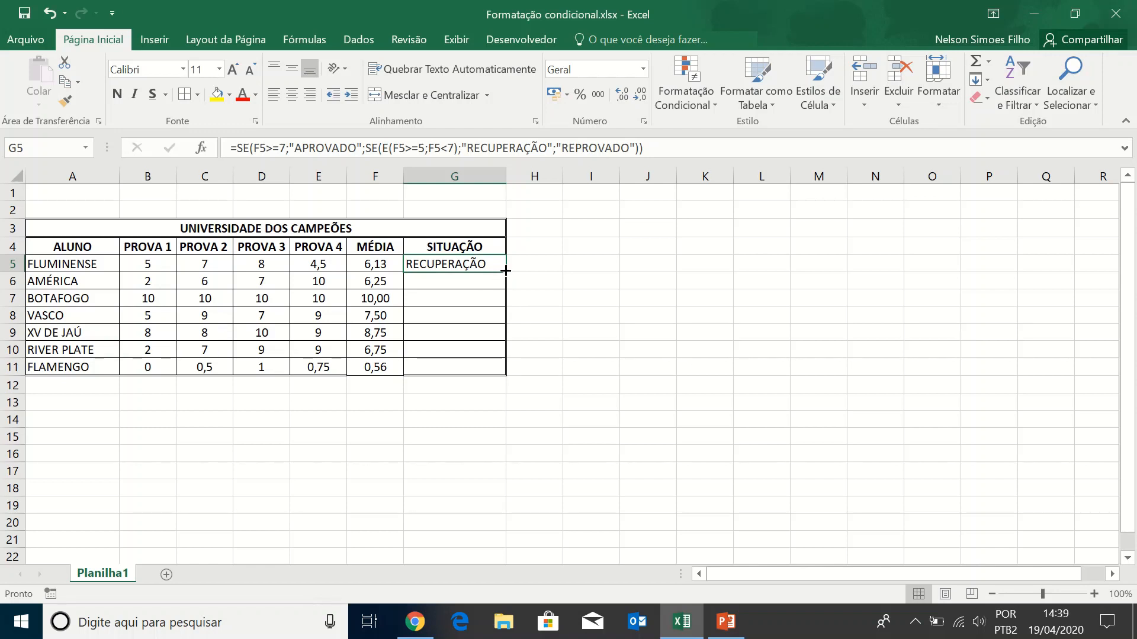
{"action": "left_click_drag", "start_coordinate": [505, 271], "coordinate": [492, 382]}
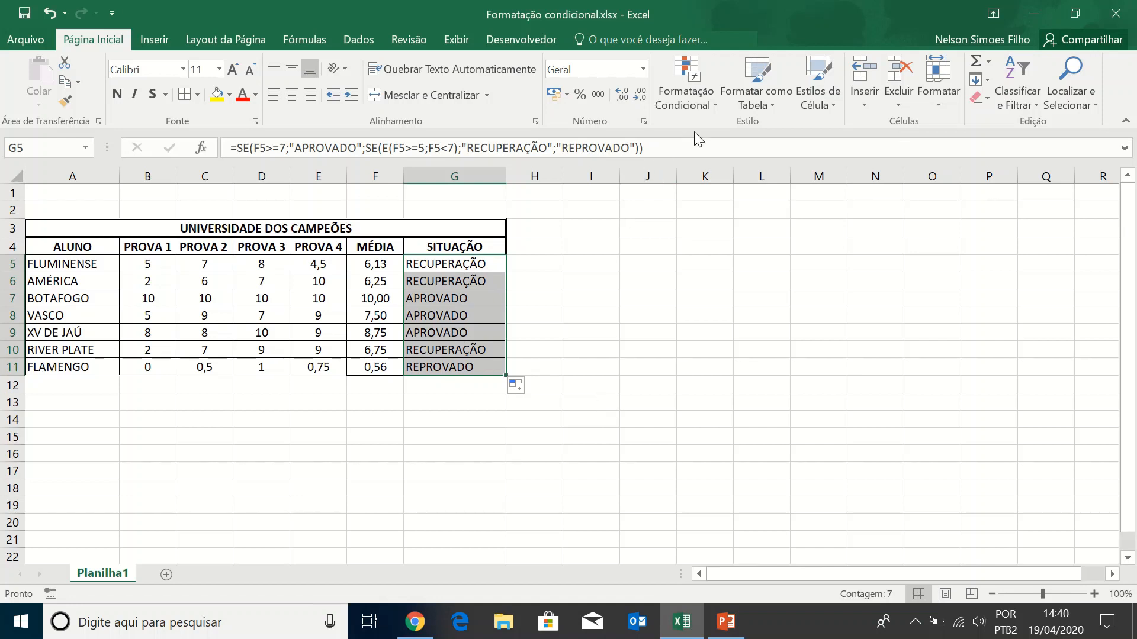
Add an "É Igual a" conditional formatting rule to G5:G11 for "aprovado" with Preenchimento Verde e Texto Verde Escuro
{"action": "left_click", "coordinate": [716, 106]}
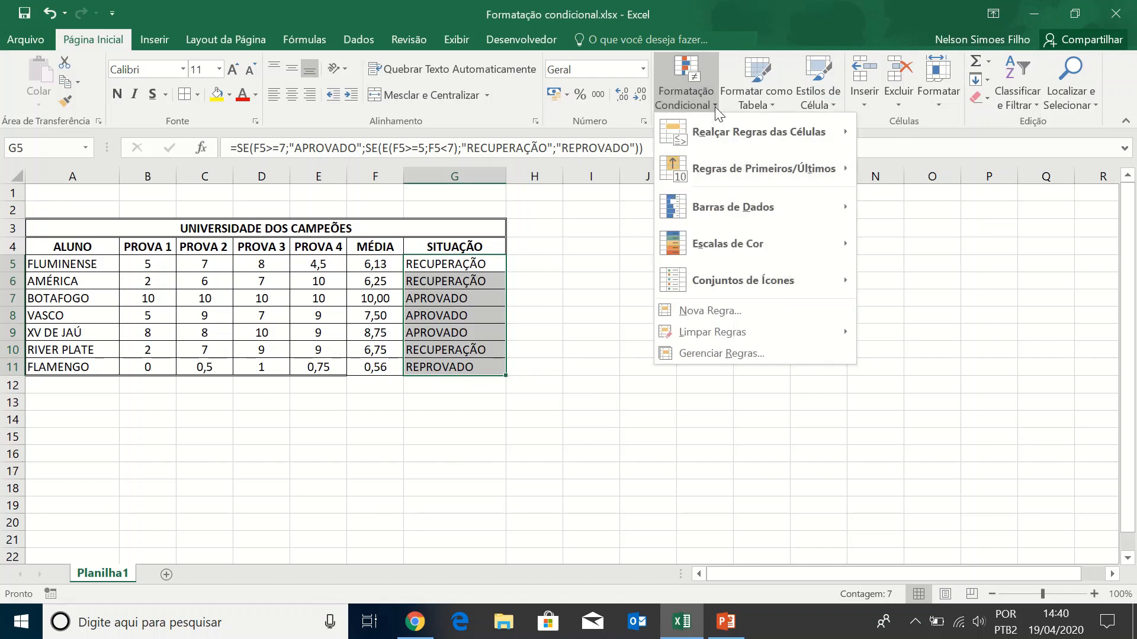
{"action": "left_click", "coordinate": [642, 210]}
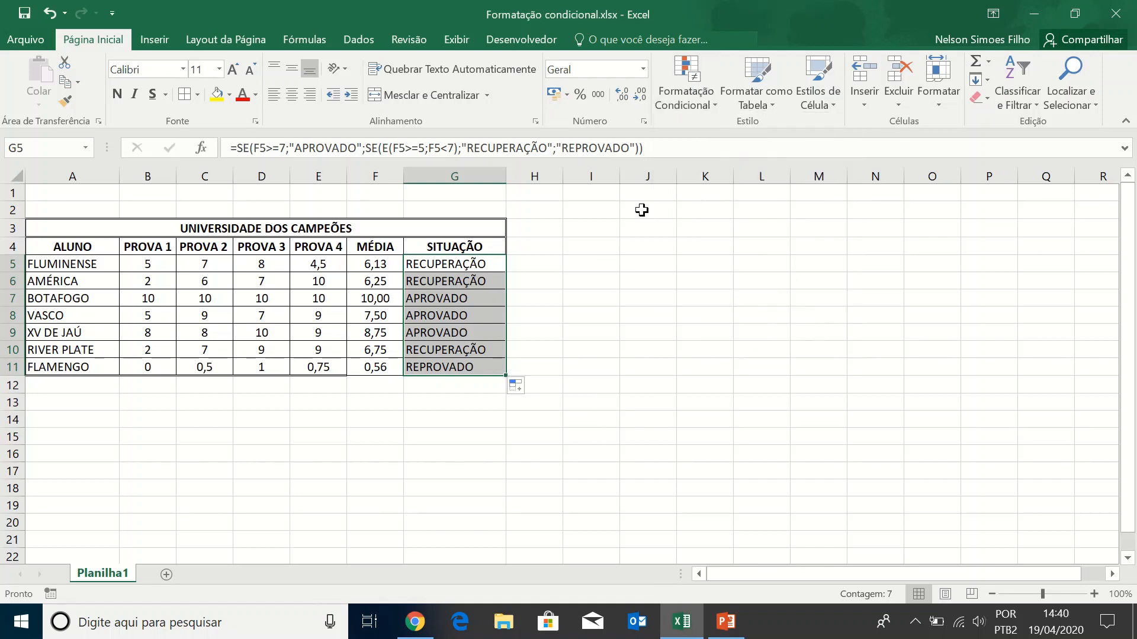
{"action": "left_click", "coordinate": [712, 103]}
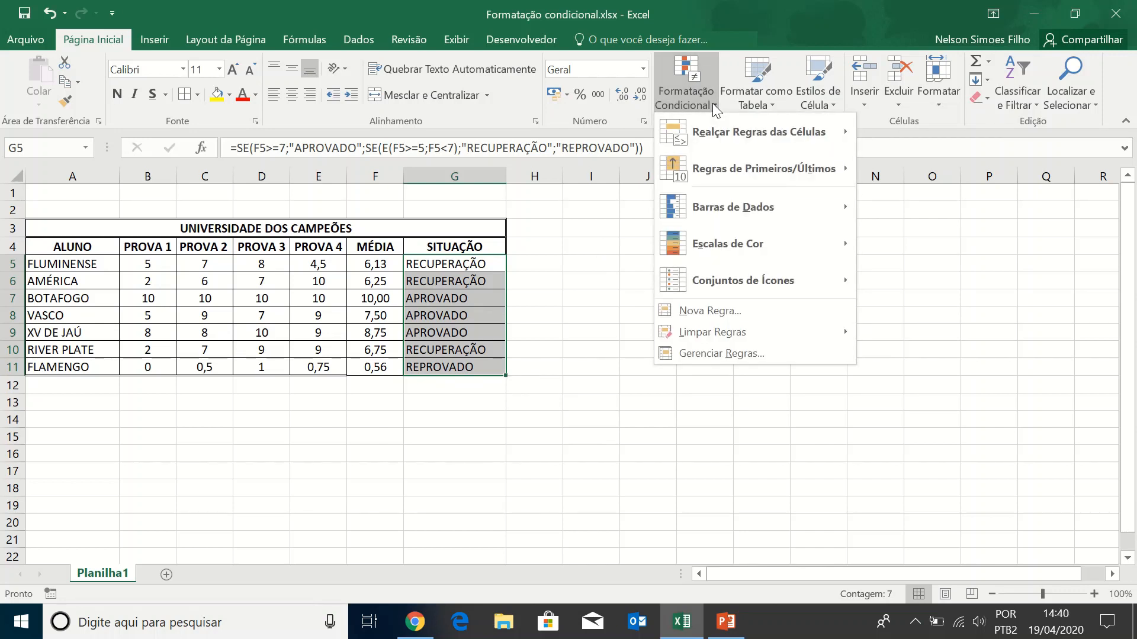
{"action": "mouse_move", "coordinate": [715, 138]}
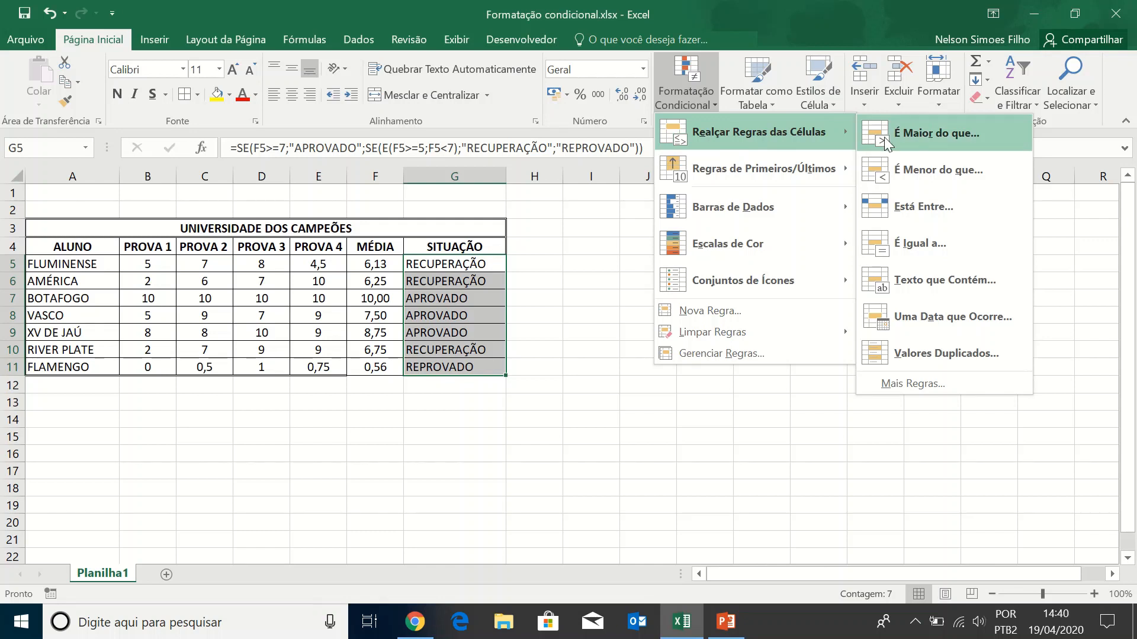
{"action": "left_click", "coordinate": [914, 257]}
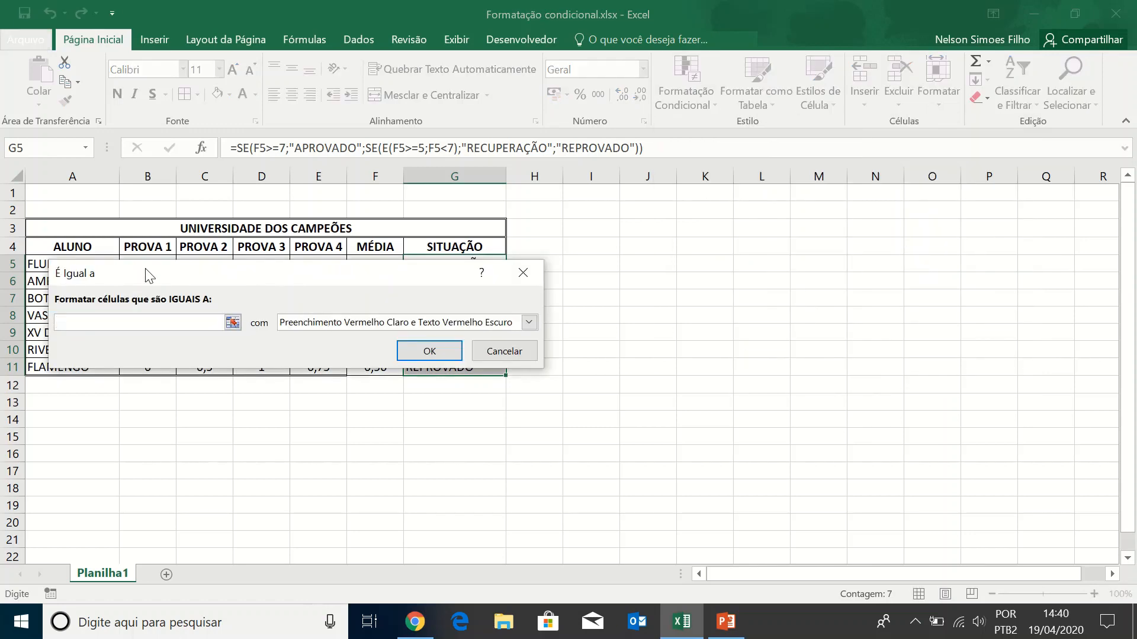
{"action": "left_click_drag", "start_coordinate": [151, 280], "coordinate": [596, 380]}
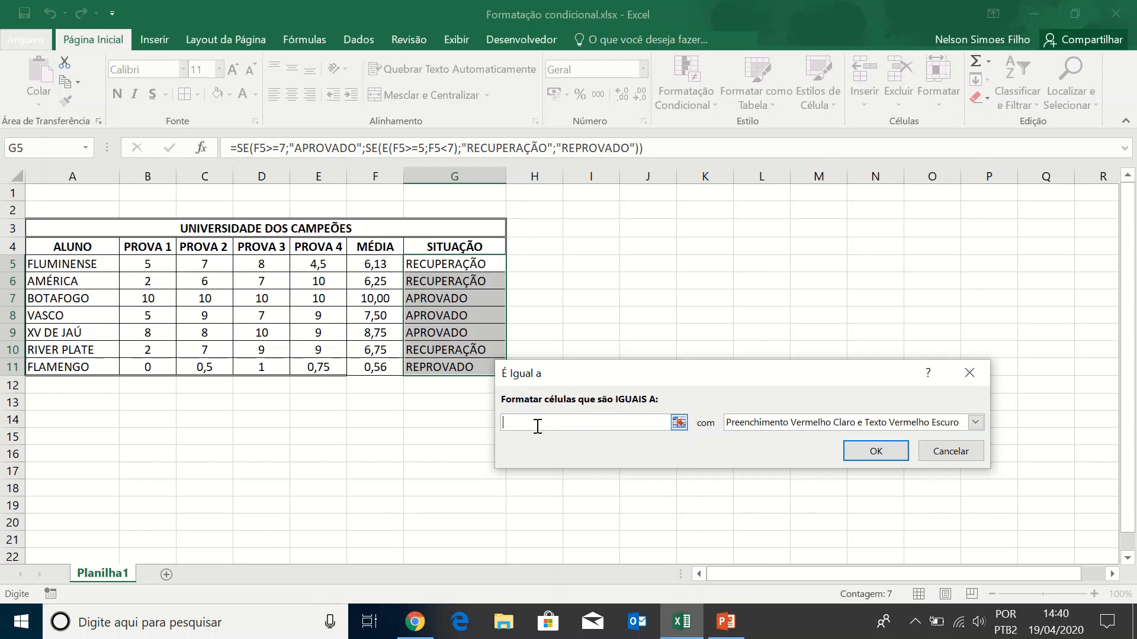
{"action": "type", "text": "aprvo"}
{"action": "key", "text": "BackSpace"}
{"action": "type", "text": "ovado"}
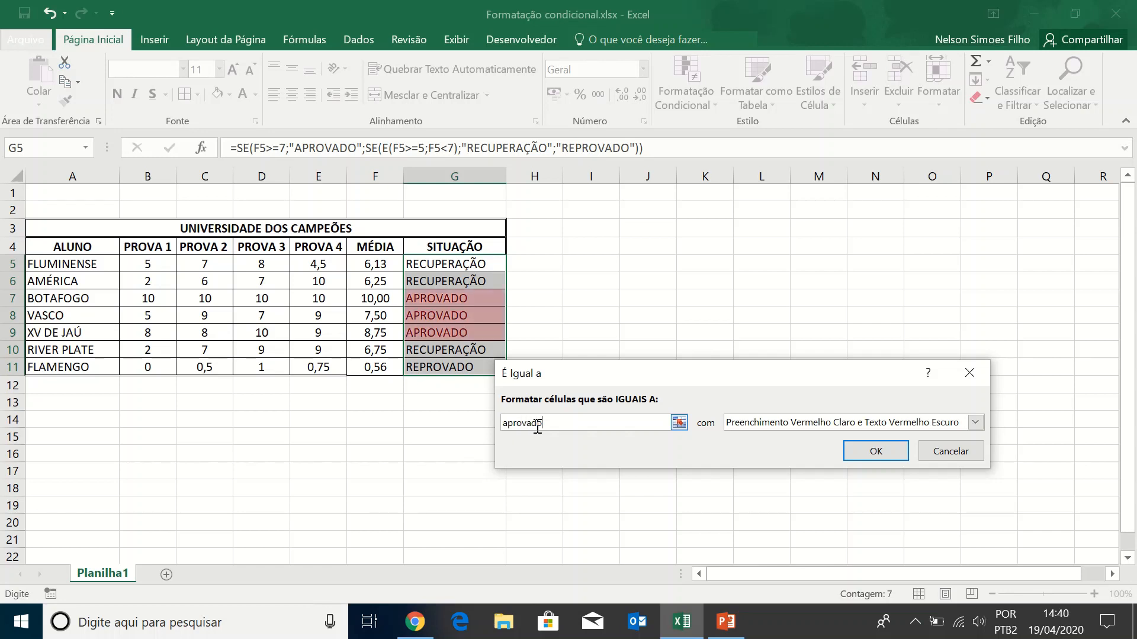
{"action": "left_click", "coordinate": [974, 422]}
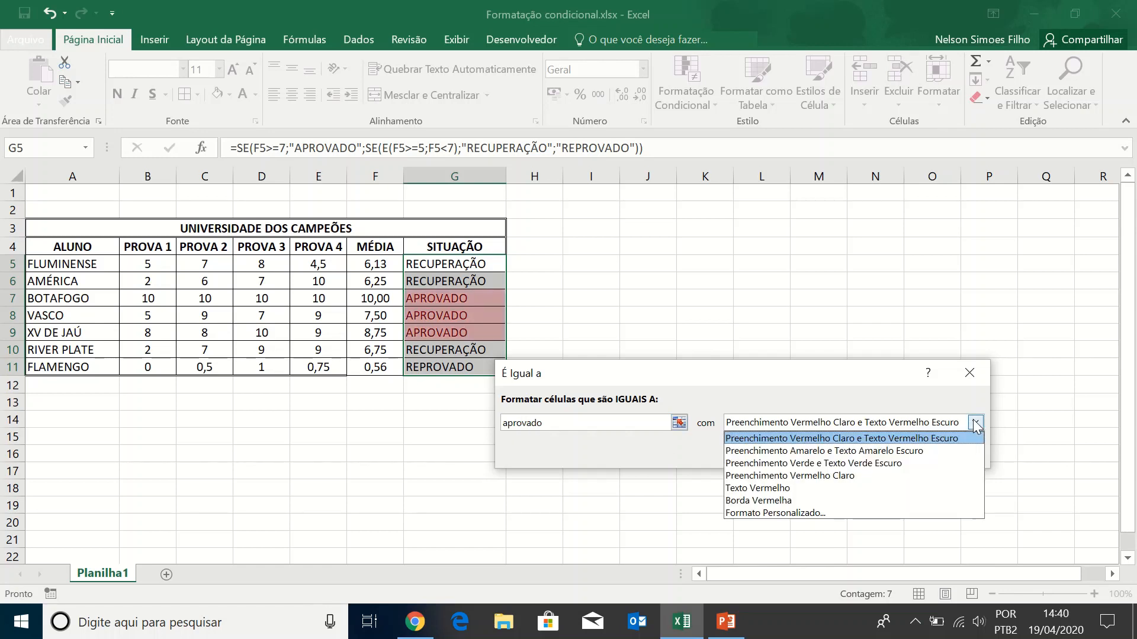
{"action": "left_click", "coordinate": [866, 464]}
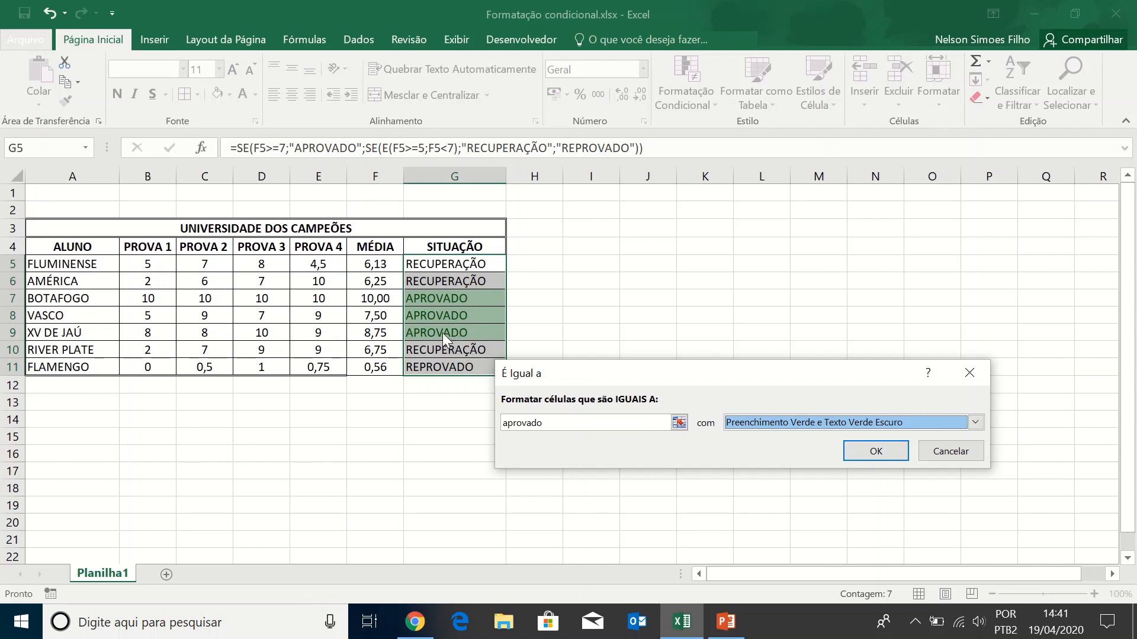
{"action": "left_click", "coordinate": [882, 450]}
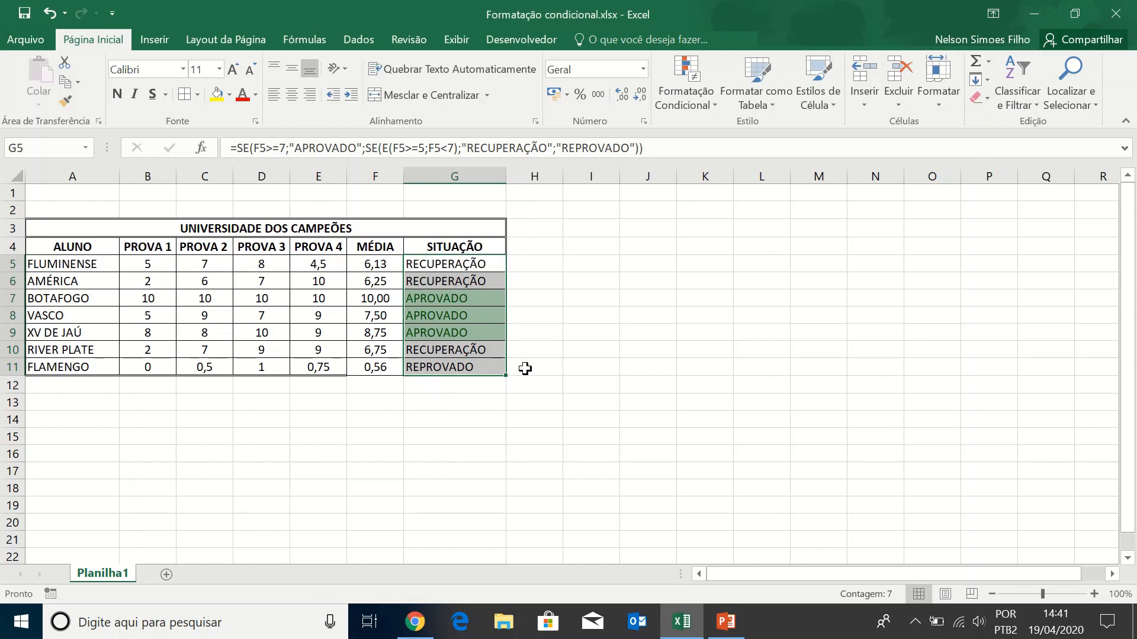
Add an "É Igual a" conditional formatting rule to G5:G11 for "recuperação" with Preenchimento Amarelo e Texto Amarelo Escuro
{"action": "left_click", "coordinate": [709, 102]}
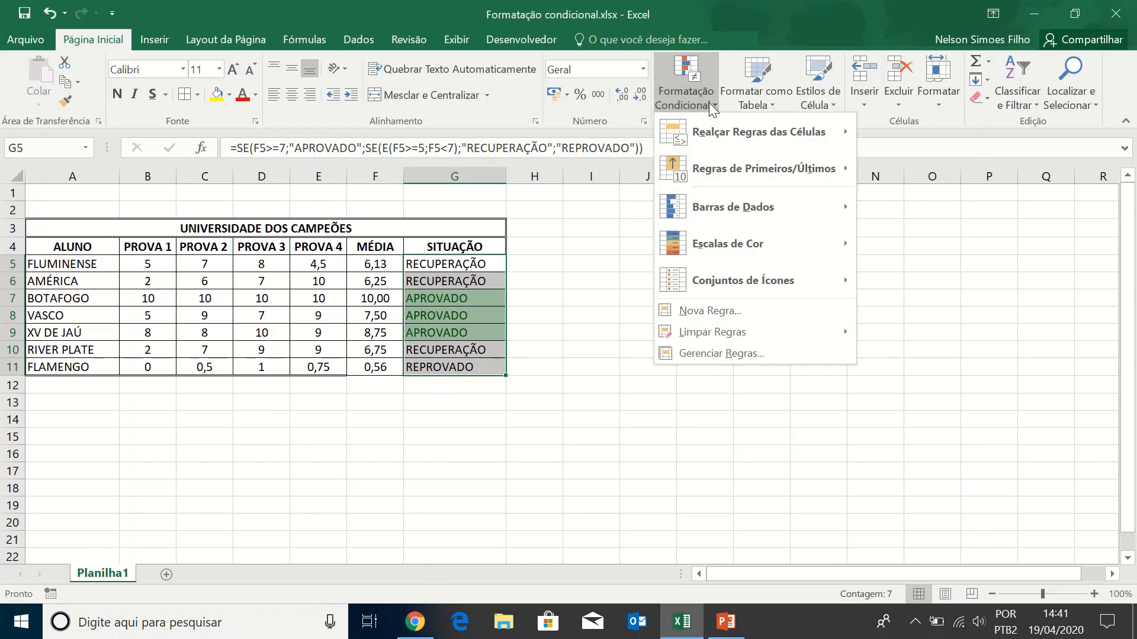
{"action": "mouse_move", "coordinate": [715, 129]}
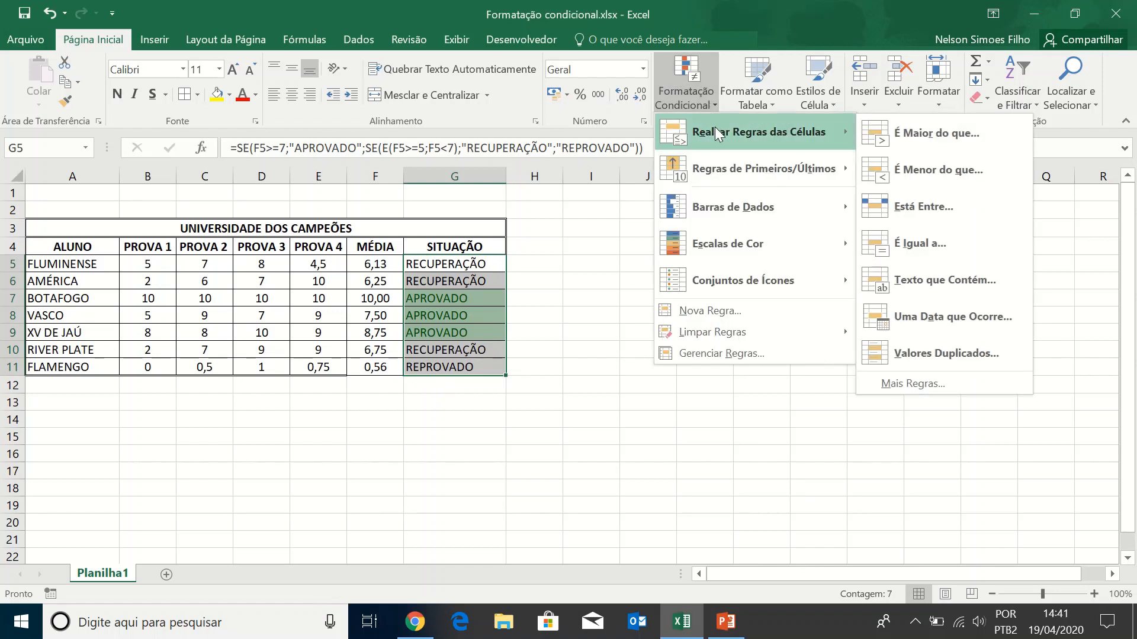
{"action": "left_click", "coordinate": [904, 241]}
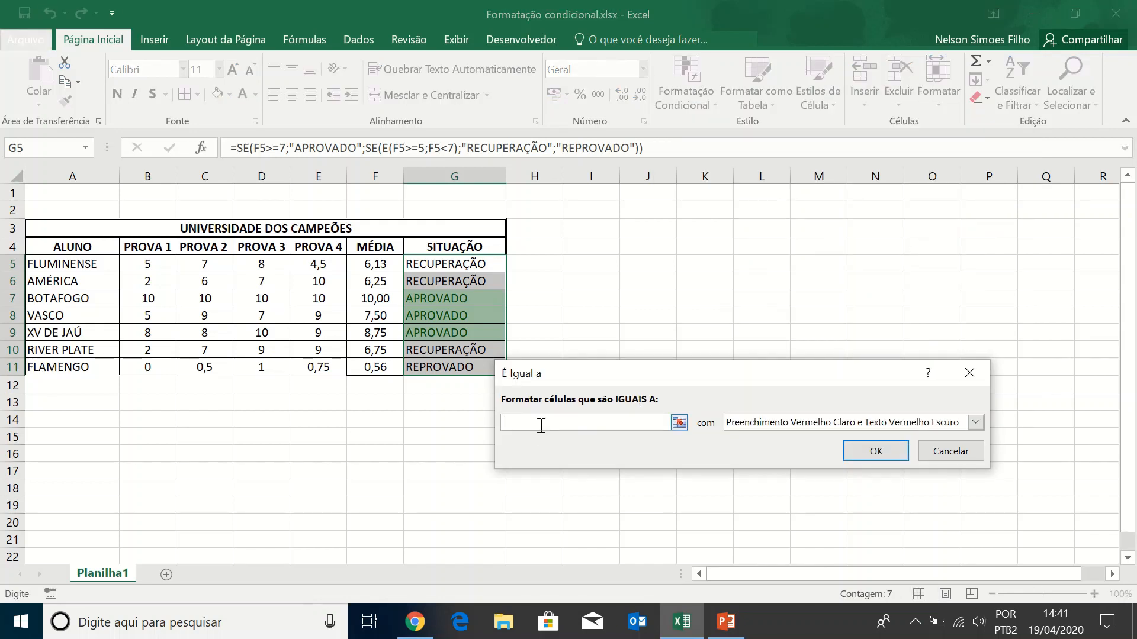
{"action": "type", "text": "recuperação"}
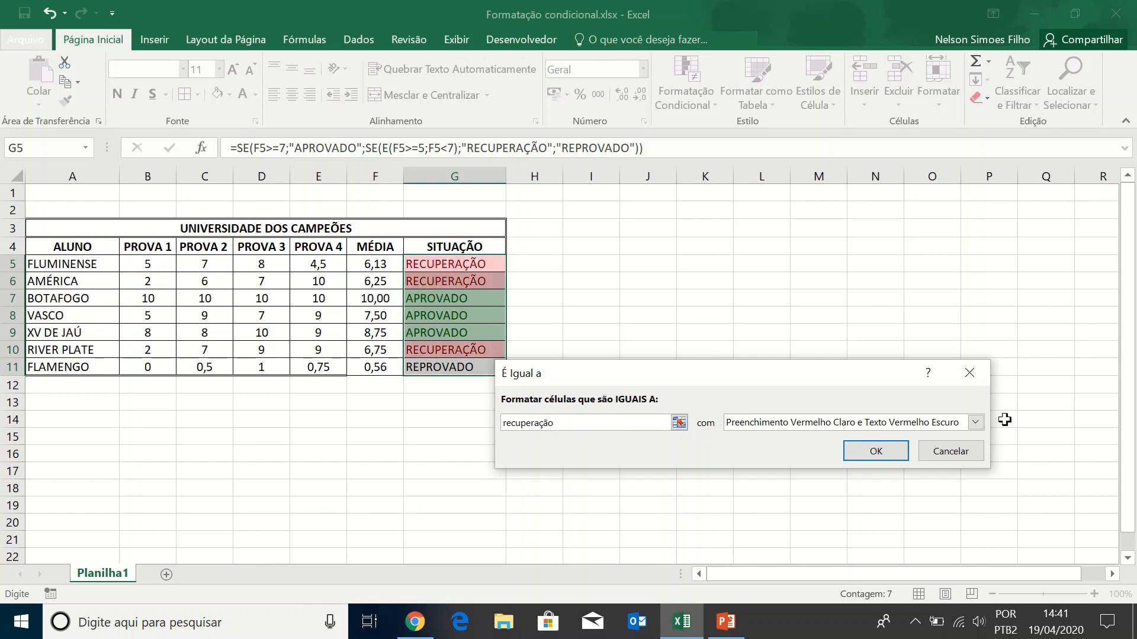
{"action": "left_click", "coordinate": [975, 423]}
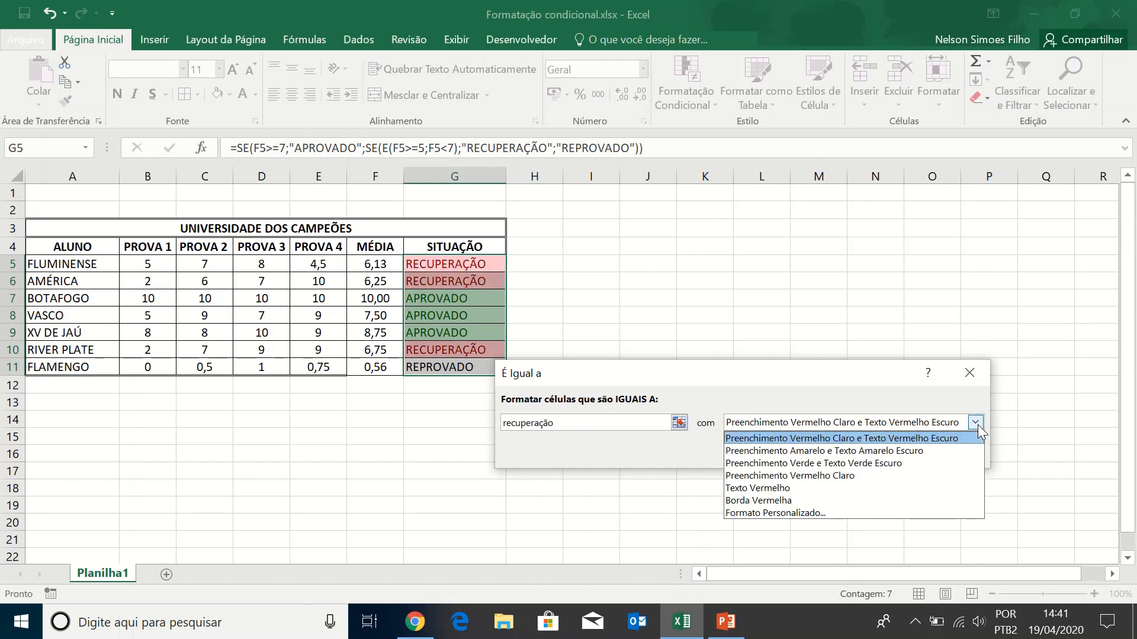
{"action": "left_click", "coordinate": [946, 450]}
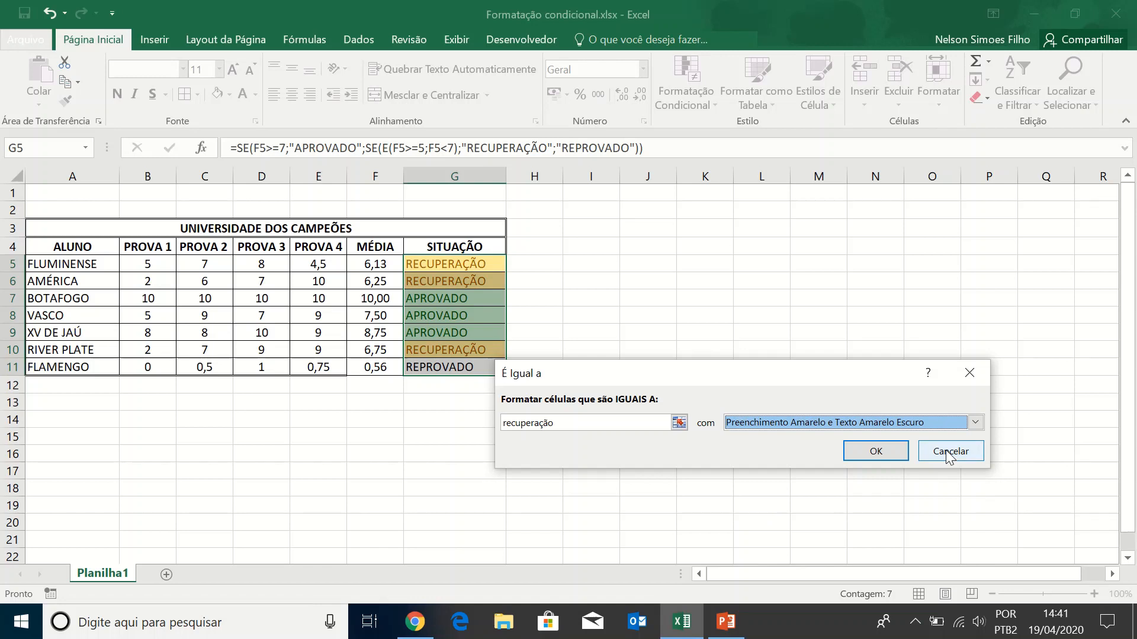
{"action": "left_click", "coordinate": [876, 452]}
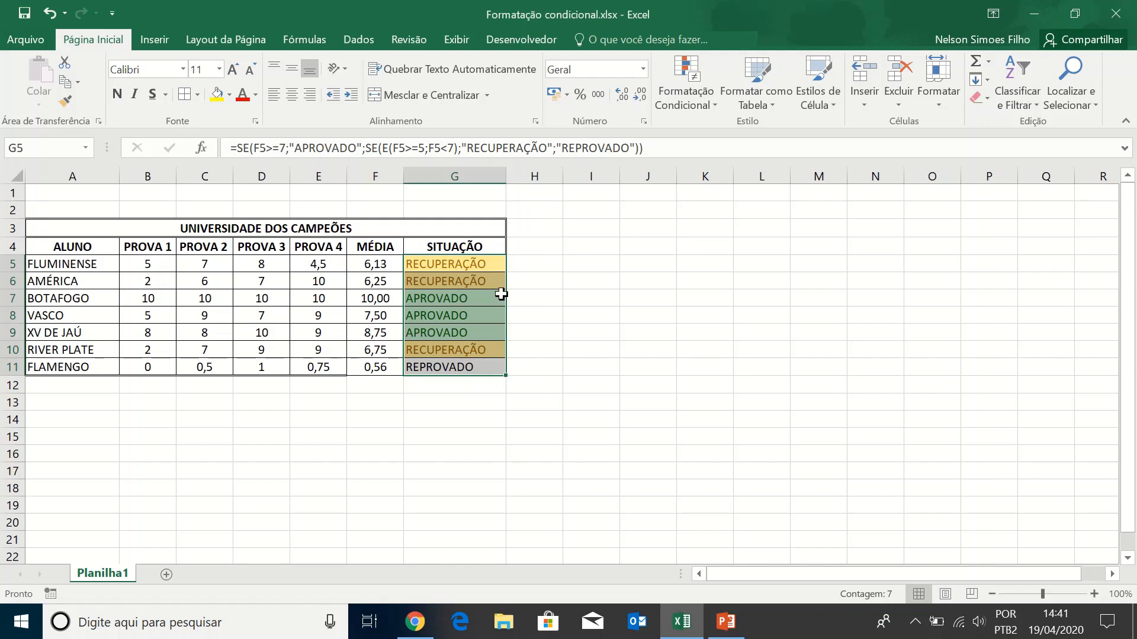
Add an "É Igual a" conditional formatting rule to G5:G11 for "reprovado" with Preenchimento Vermelho Claro e Texto Vermelho Escuro
{"action": "left_click", "coordinate": [717, 101]}
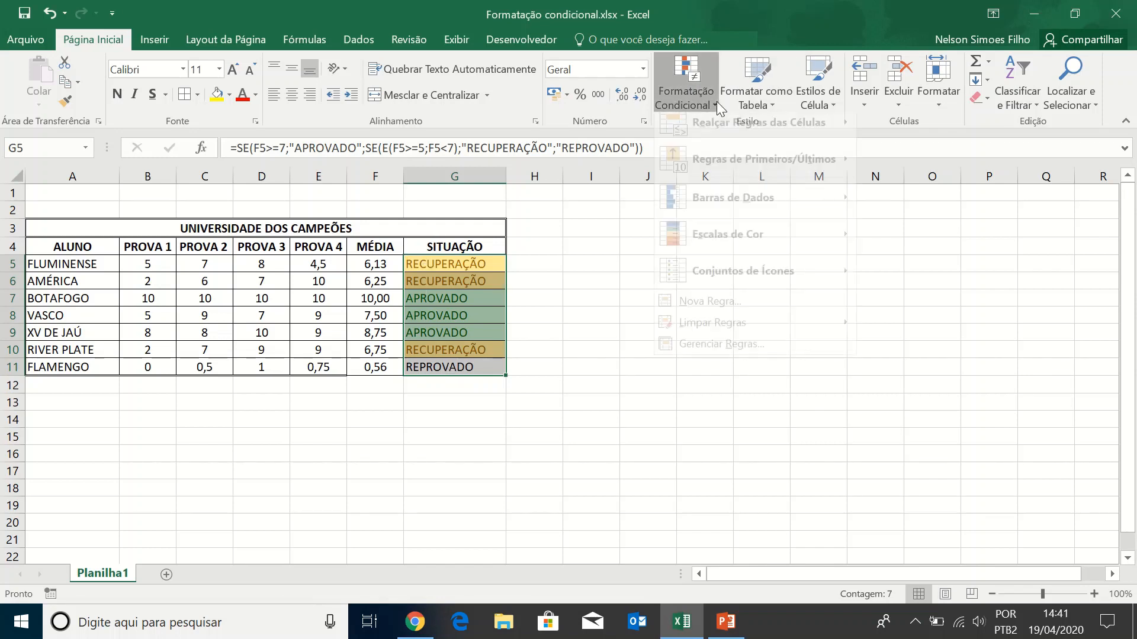
{"action": "mouse_move", "coordinate": [740, 133]}
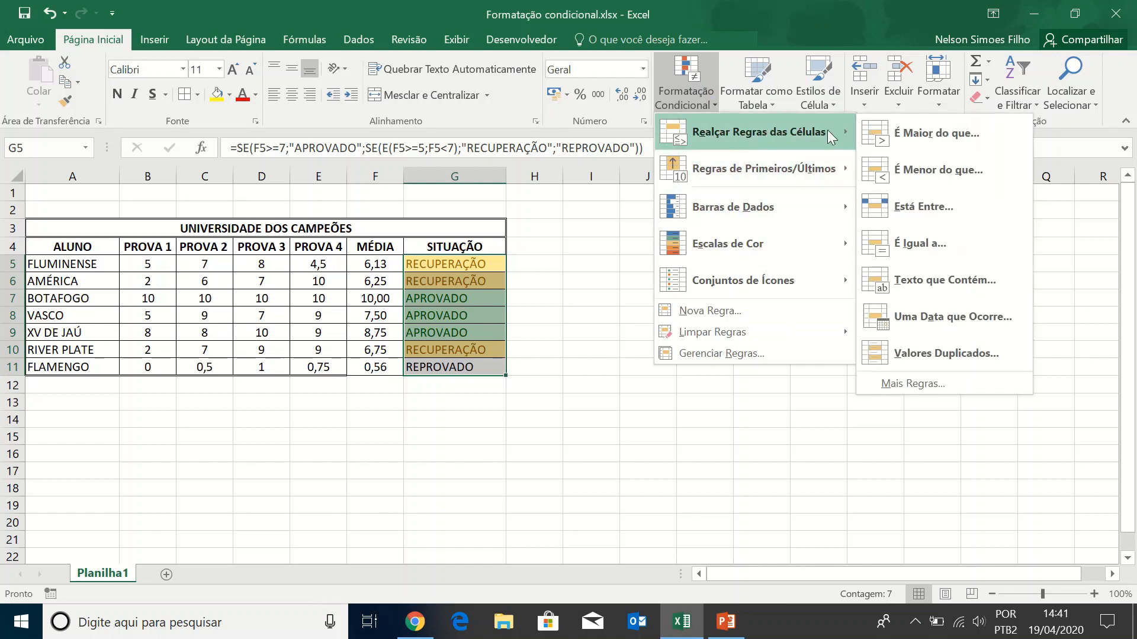
{"action": "left_click", "coordinate": [911, 246]}
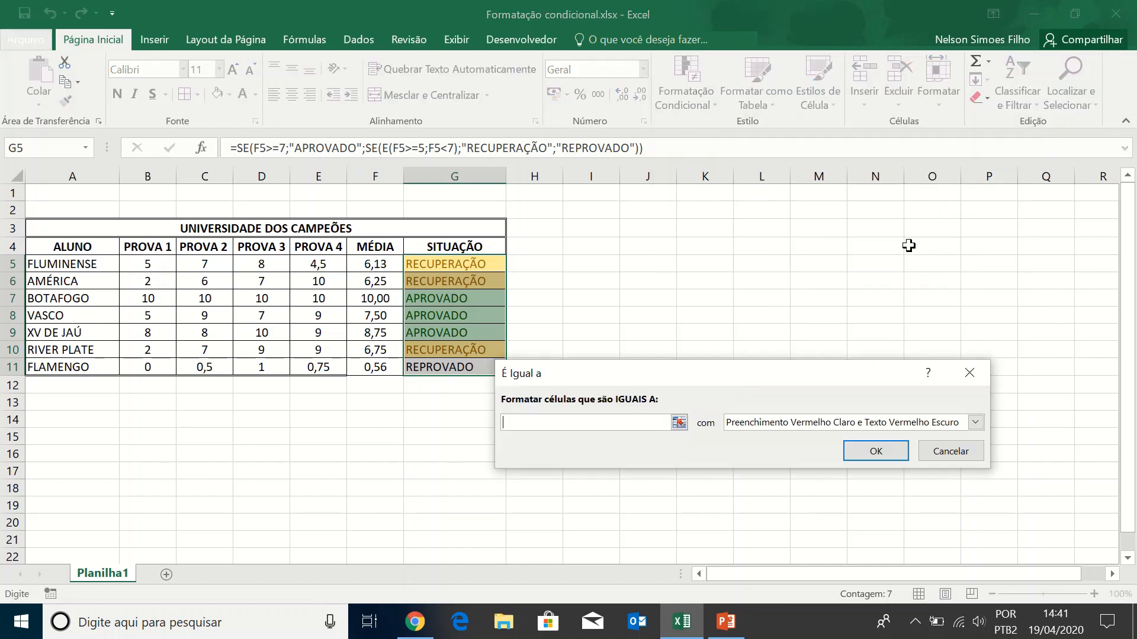
{"action": "type", "text": "reprovado"}
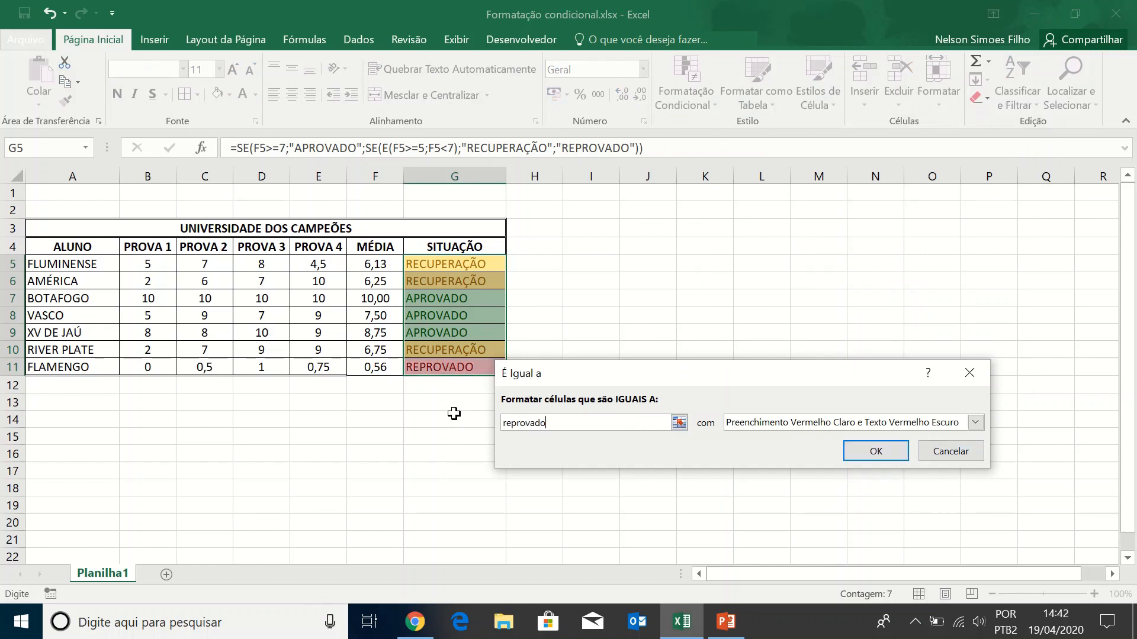
{"action": "left_click", "coordinate": [862, 453]}
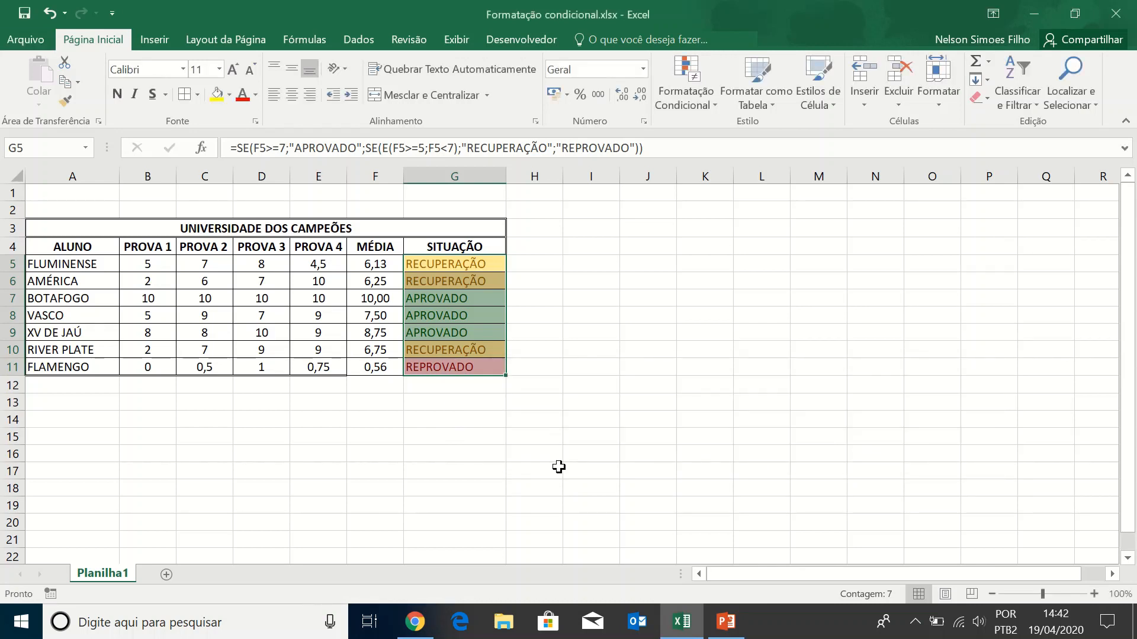
{"action": "left_click", "coordinate": [559, 467]}
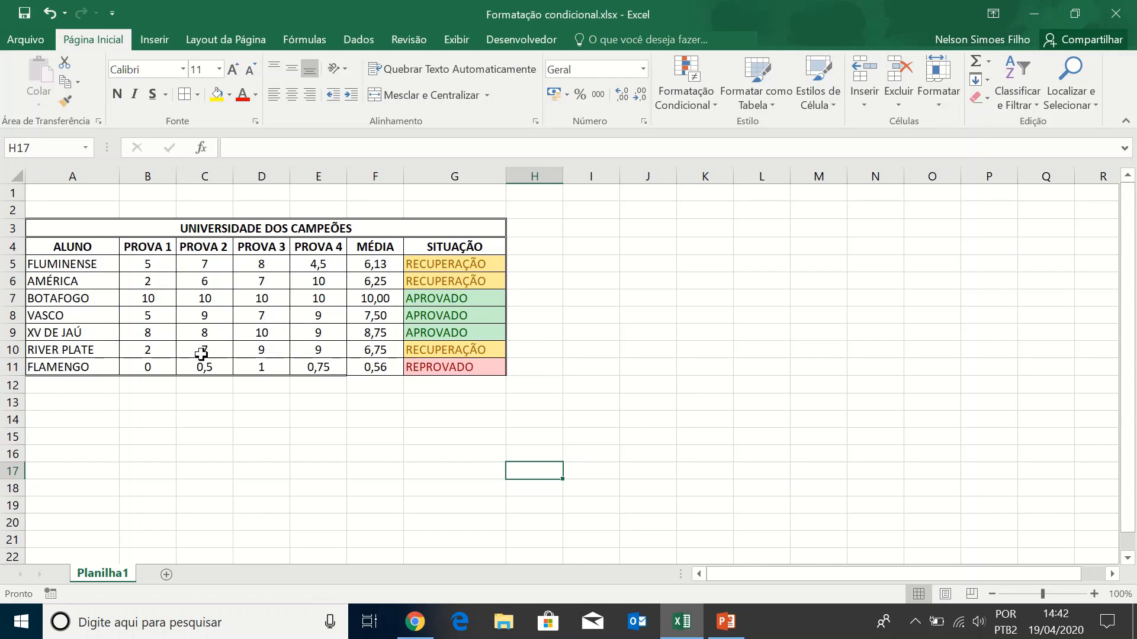
Test the status coloring by setting RIVER PLATE's PROVA 1 grade in B10 to 9 and 3, and restore it to 2
{"action": "left_click", "coordinate": [158, 354]}
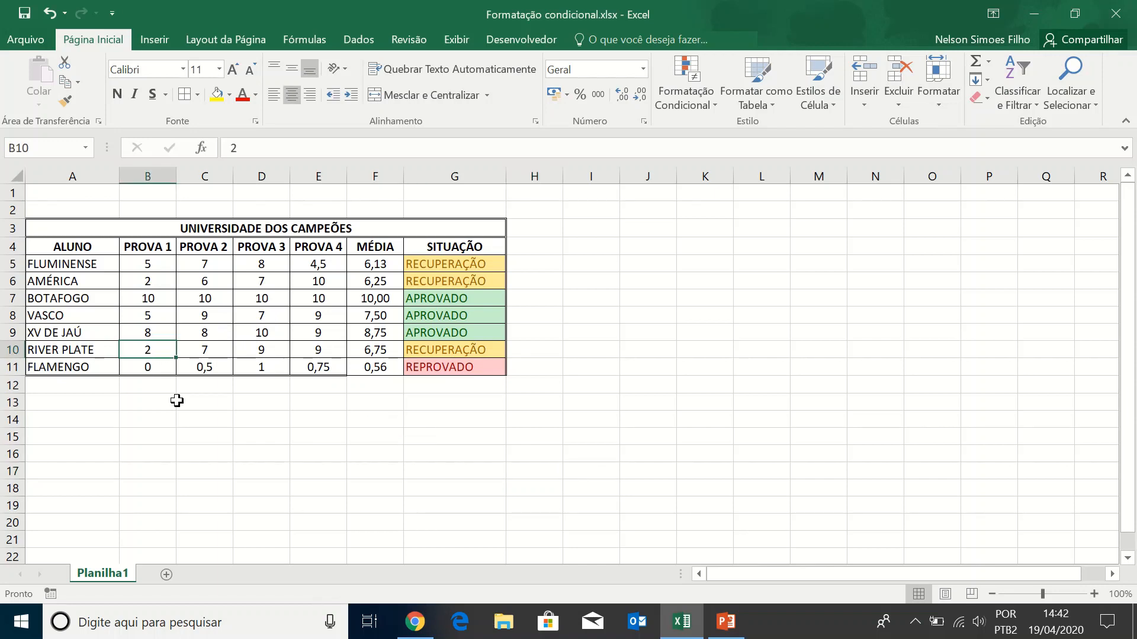
{"action": "type", "text": "9"}
{"action": "key", "text": "Return"}
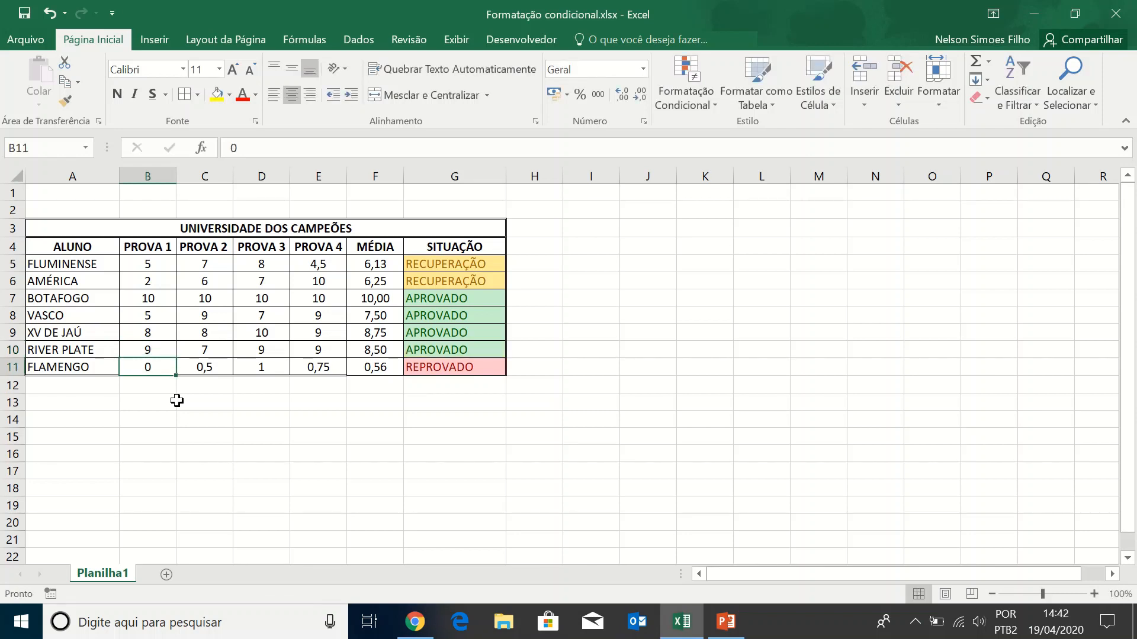
{"action": "left_click", "coordinate": [154, 349]}
{"action": "type", "text": "3"}
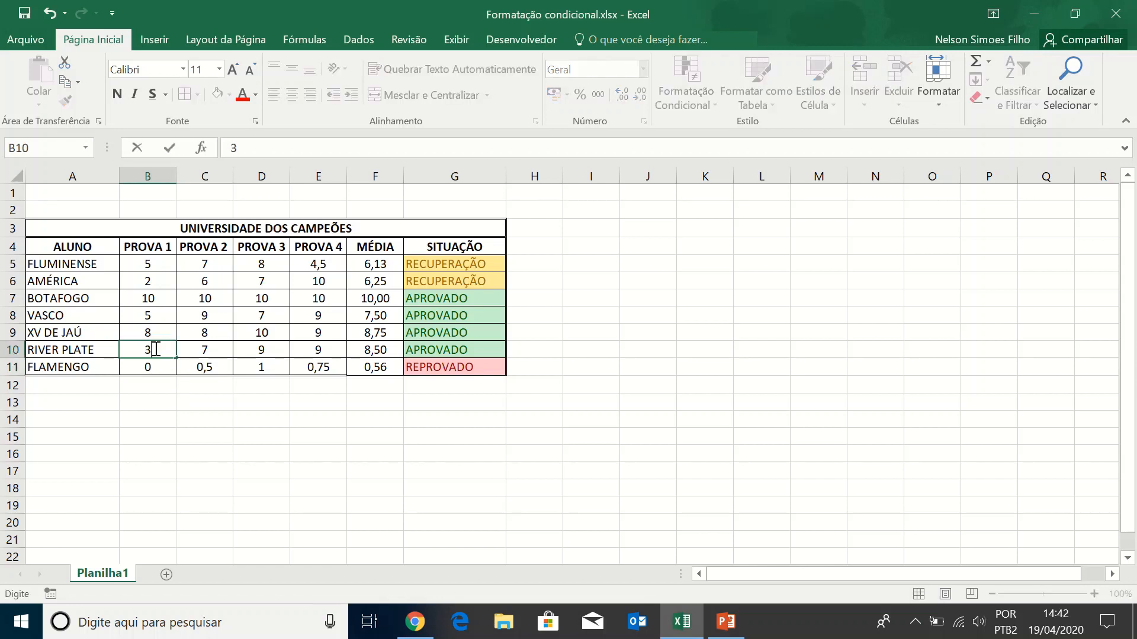
{"action": "key", "text": "Return"}
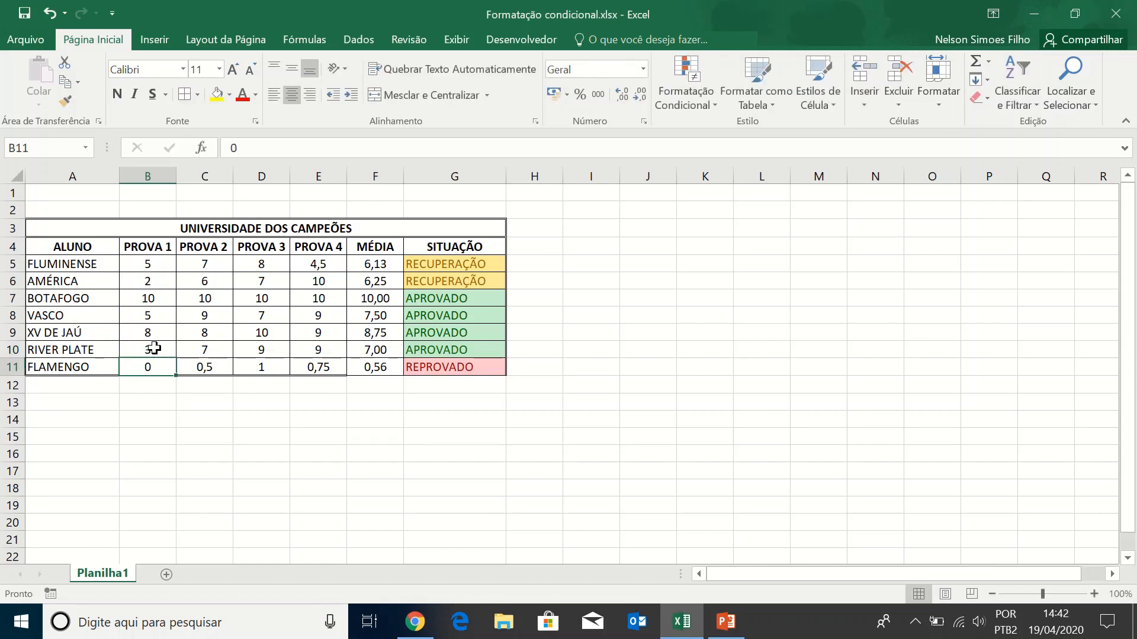
{"action": "left_click", "coordinate": [154, 349]}
{"action": "type", "text": "2"}
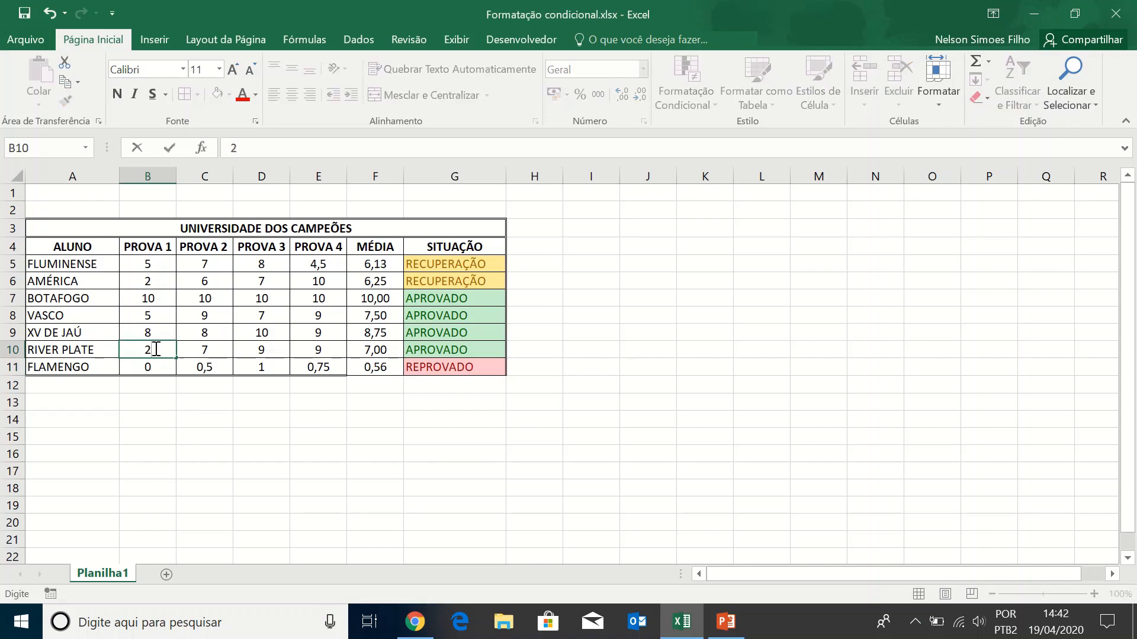
{"action": "key", "text": "Return"}
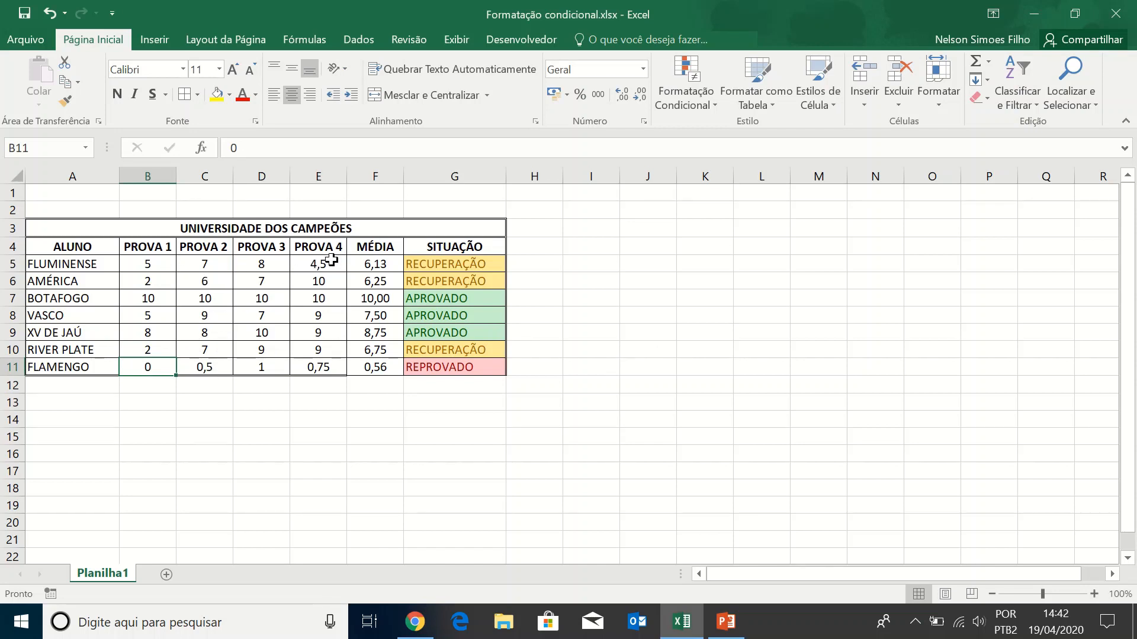
Test the status coloring by setting FLUMINENSE's PROVA 3 grade in D5 to 1, and restore it to 8
{"action": "left_click", "coordinate": [262, 264]}
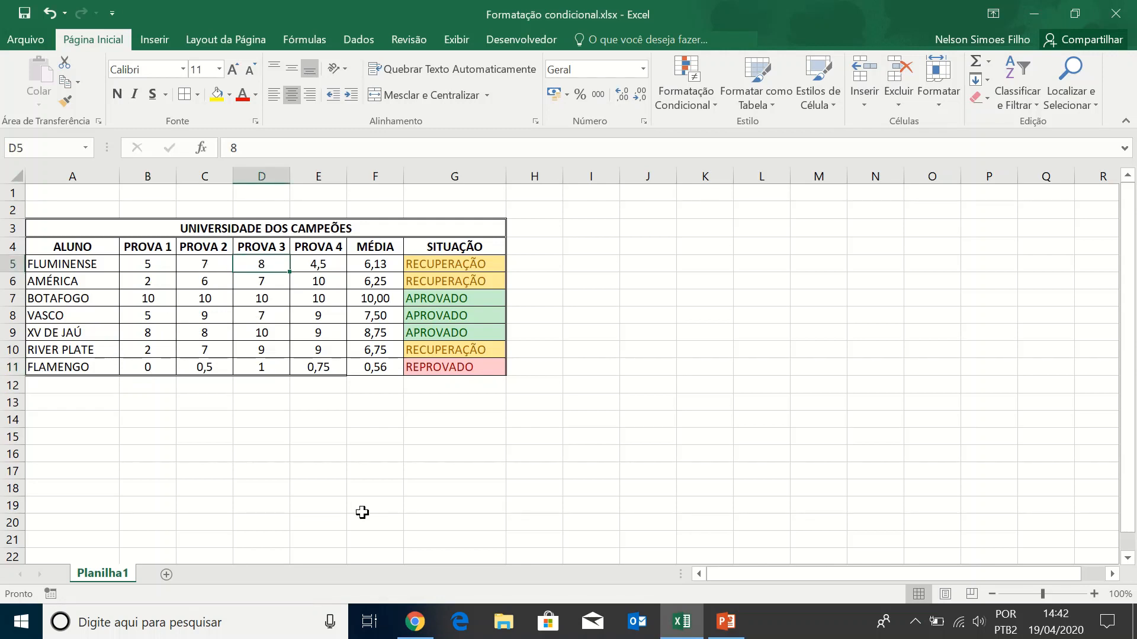
{"action": "type", "text": "1"}
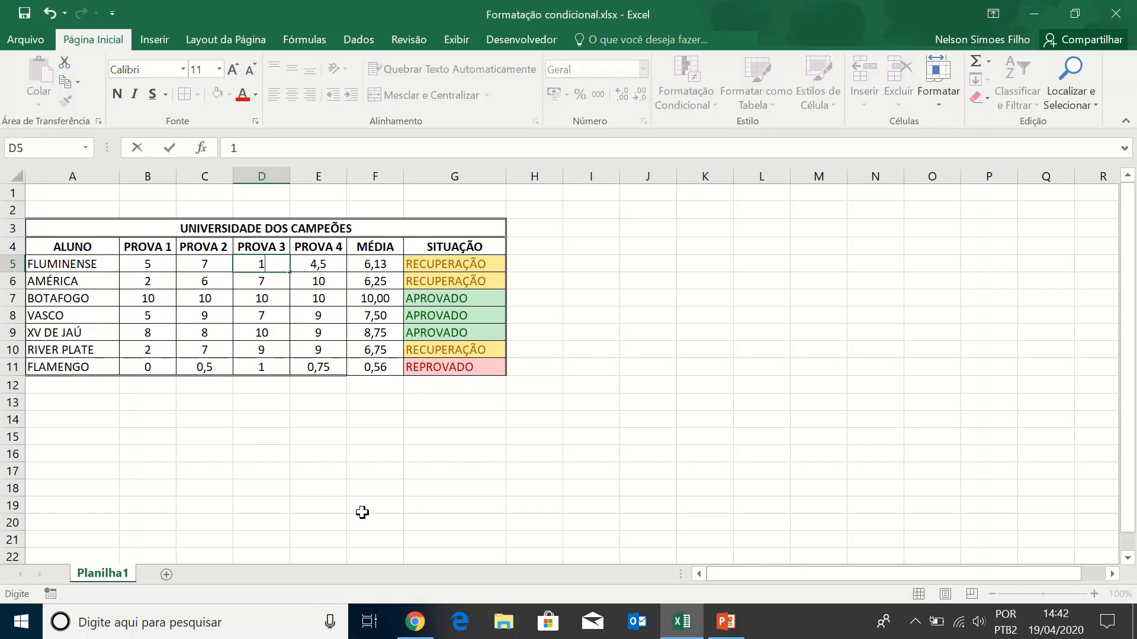
{"action": "key", "text": "Return"}
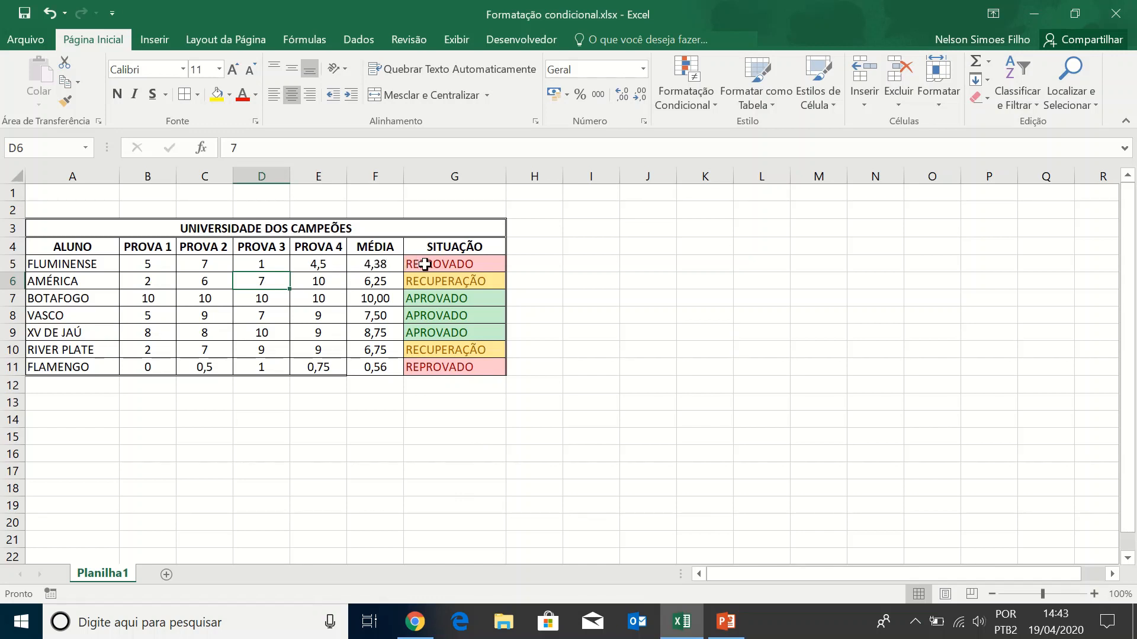
{"action": "left_click", "coordinate": [258, 265]}
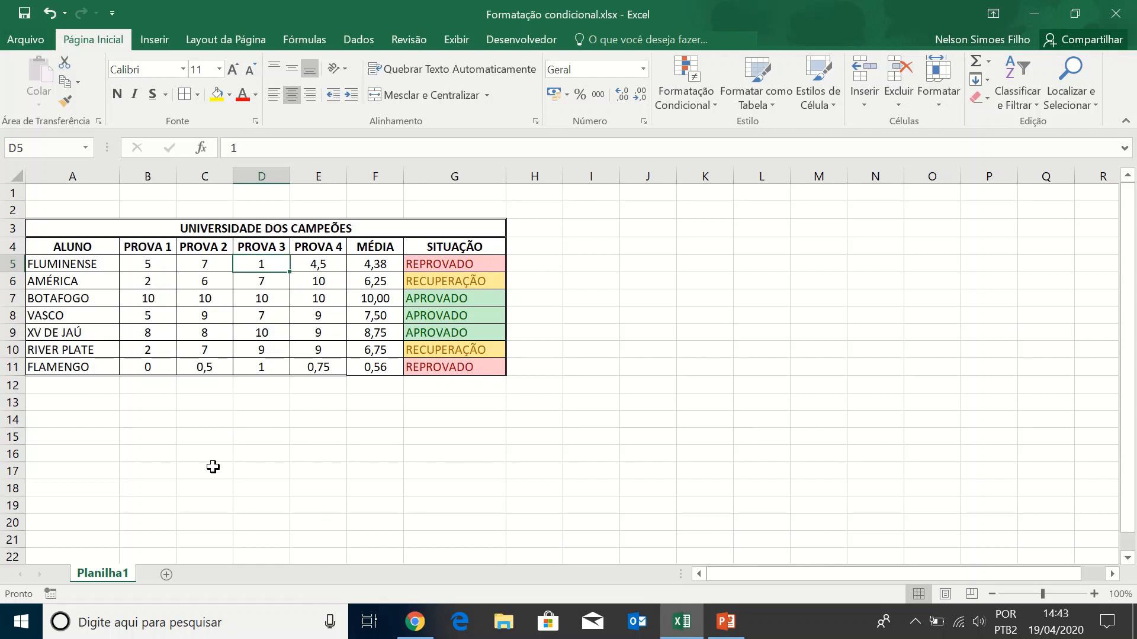
{"action": "type", "text": "8"}
{"action": "key", "text": "Return"}
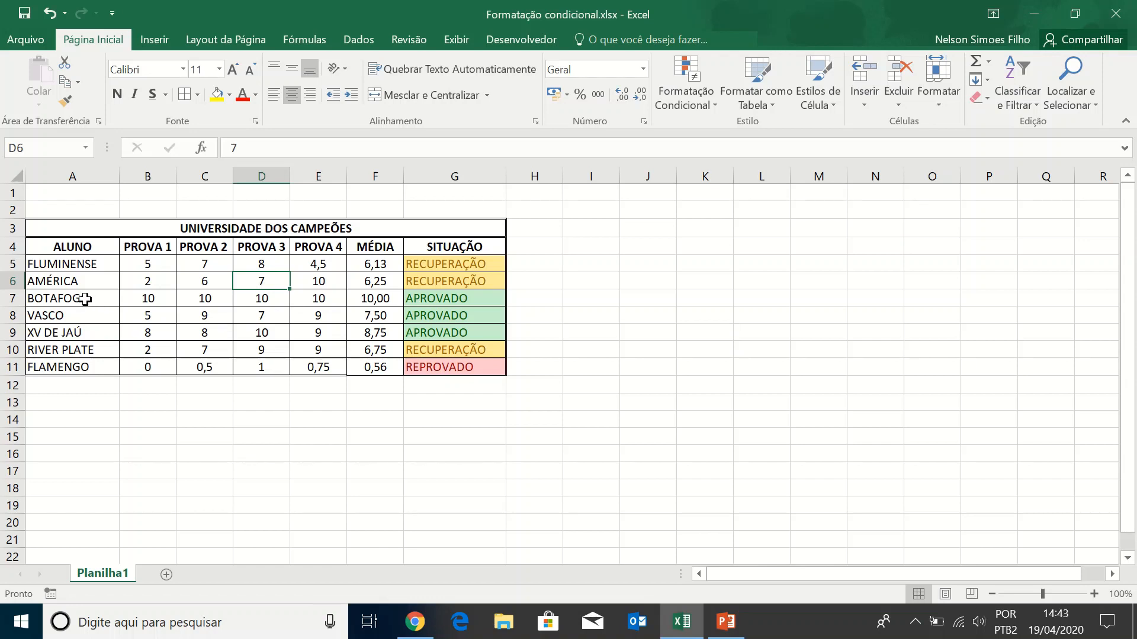
Review the grades, average and status color in the BOTAFOGO and FLAMENGO rows
{"action": "left_click_drag", "start_coordinate": [86, 299], "coordinate": [497, 300]}
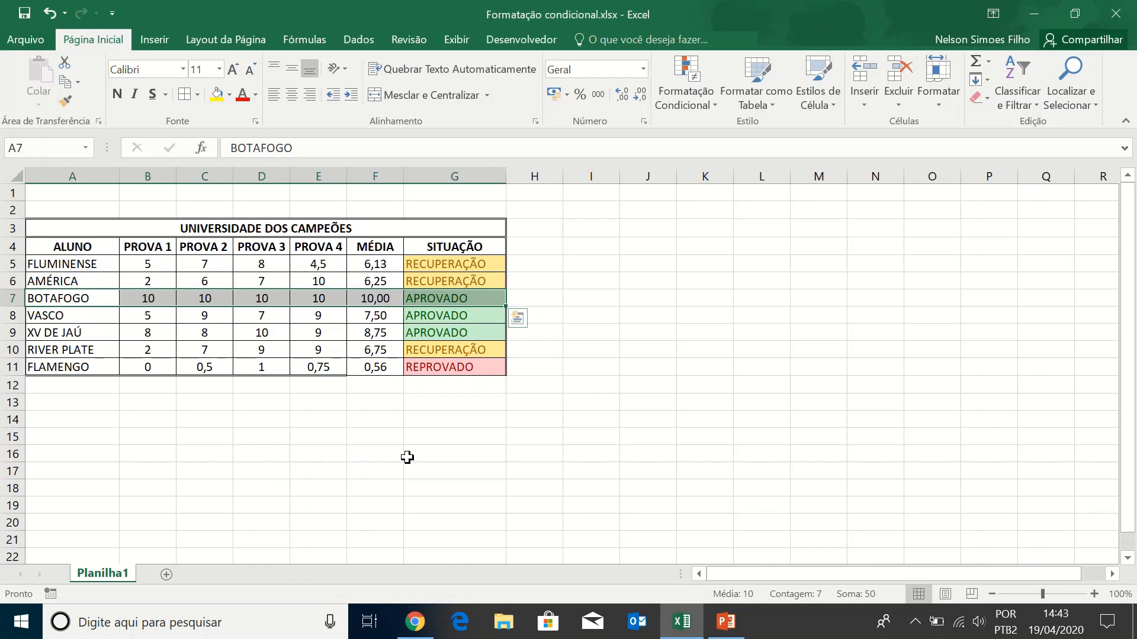
{"action": "left_click", "coordinate": [184, 317]}
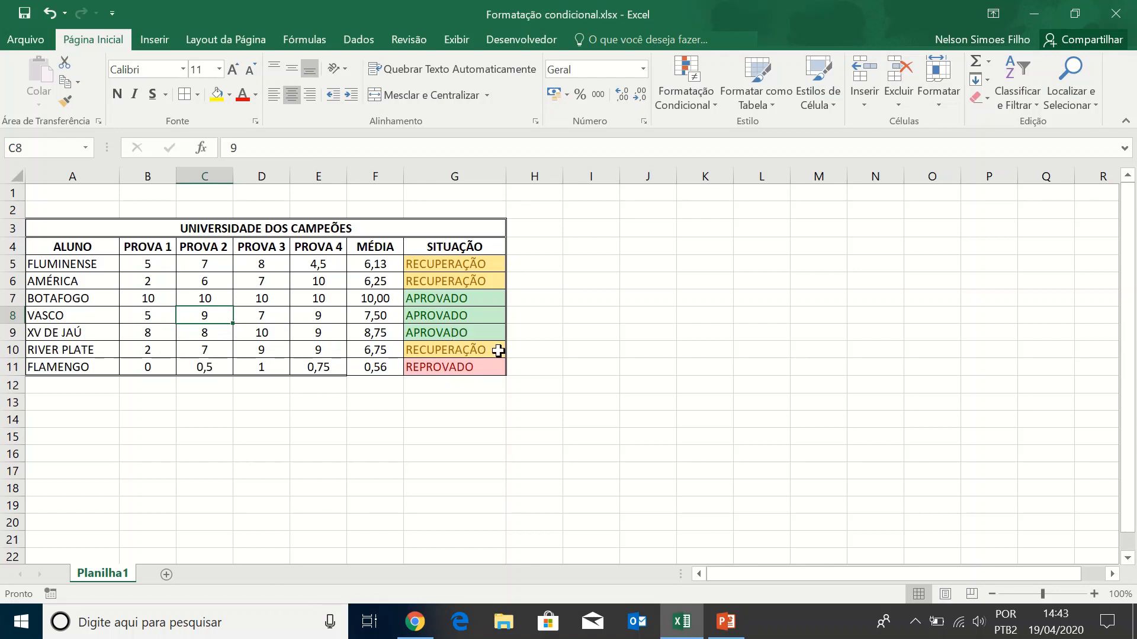
{"action": "left_click_drag", "start_coordinate": [81, 368], "coordinate": [449, 377]}
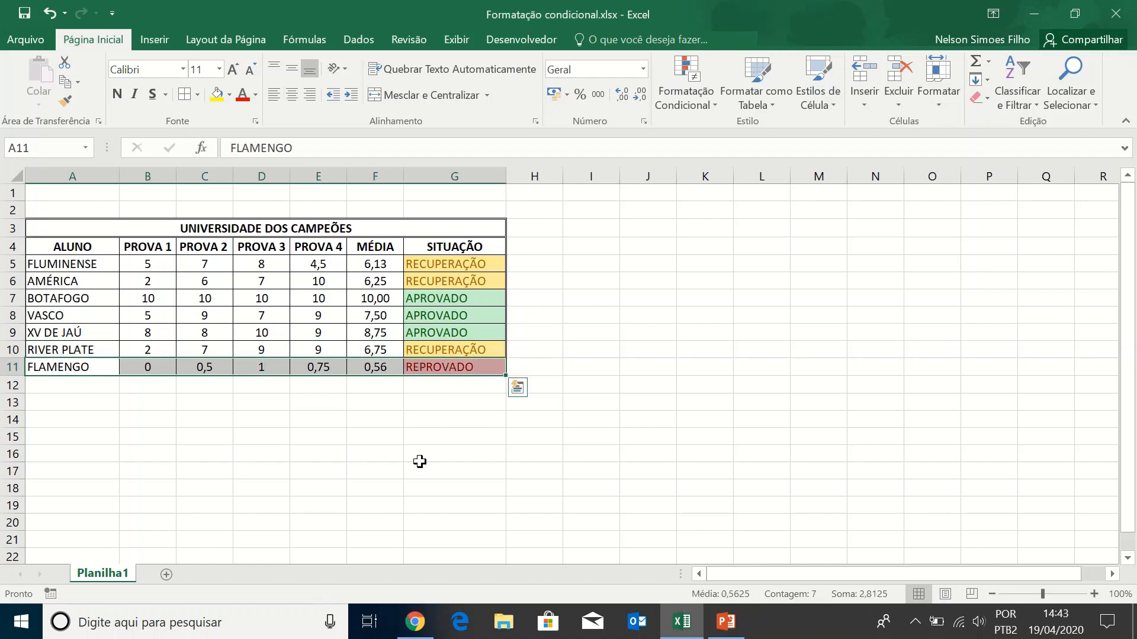
{"action": "left_click", "coordinate": [420, 461]}
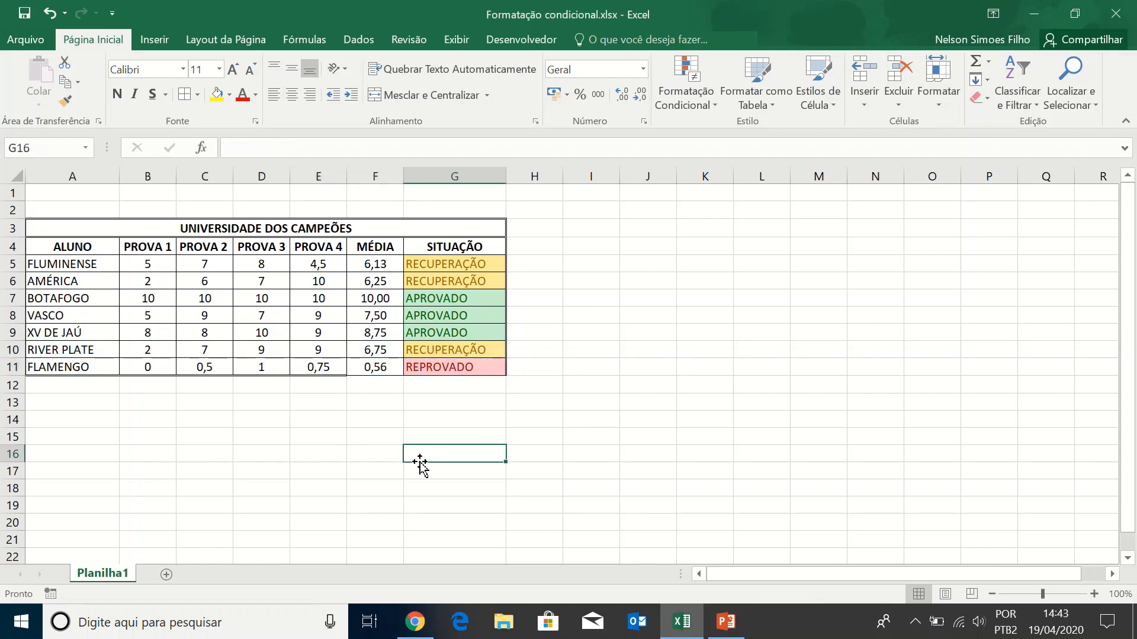